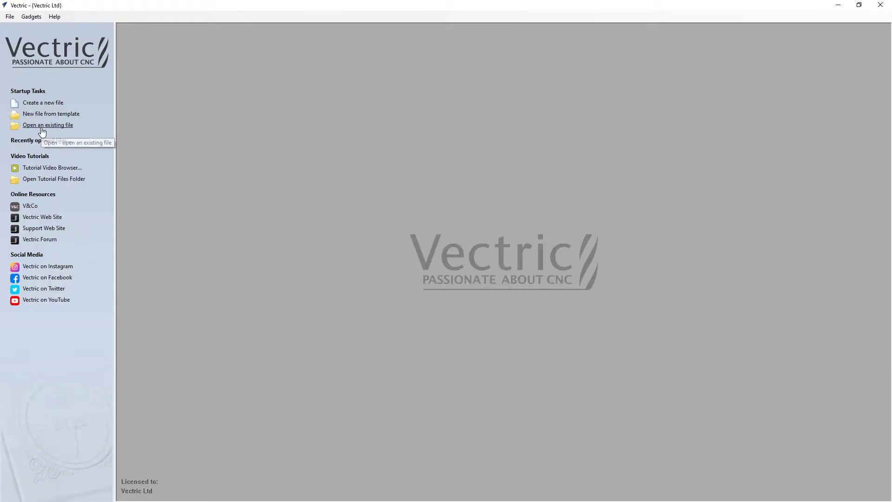
Open the existing ToolpathTiling-3D file and review its job setup, keeping the settings as they are.
click(42, 127)
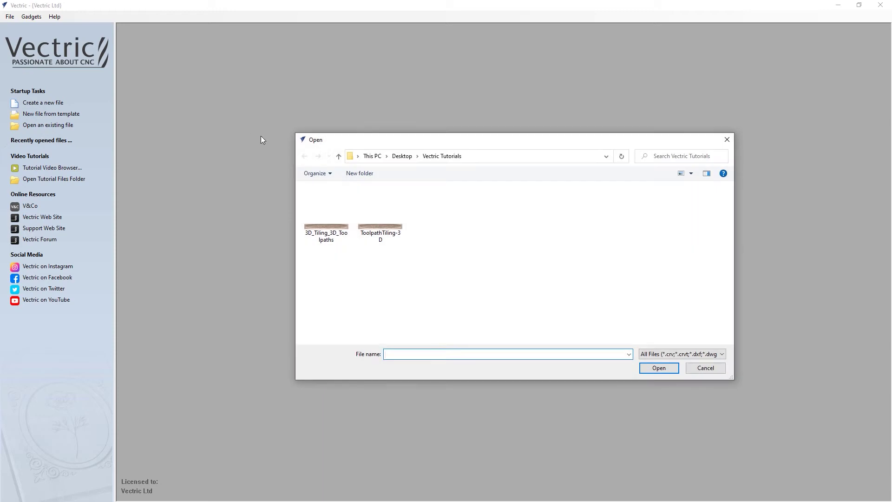
double_click(388, 233)
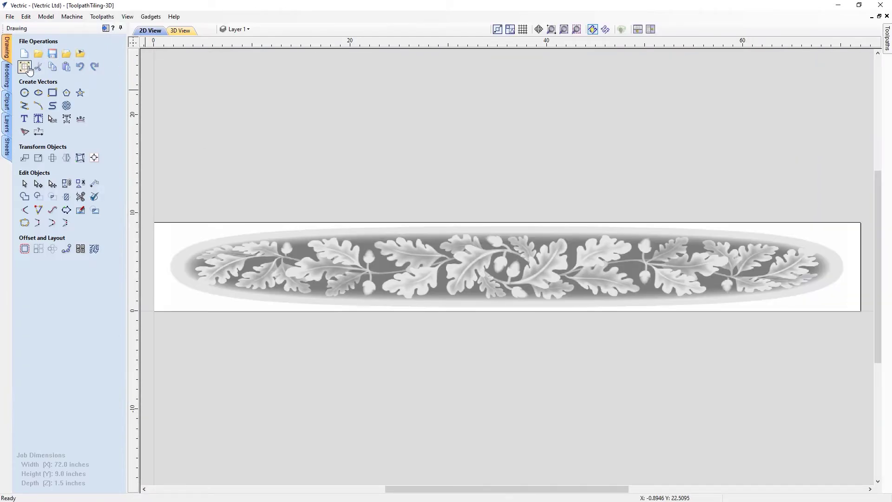
click(27, 69)
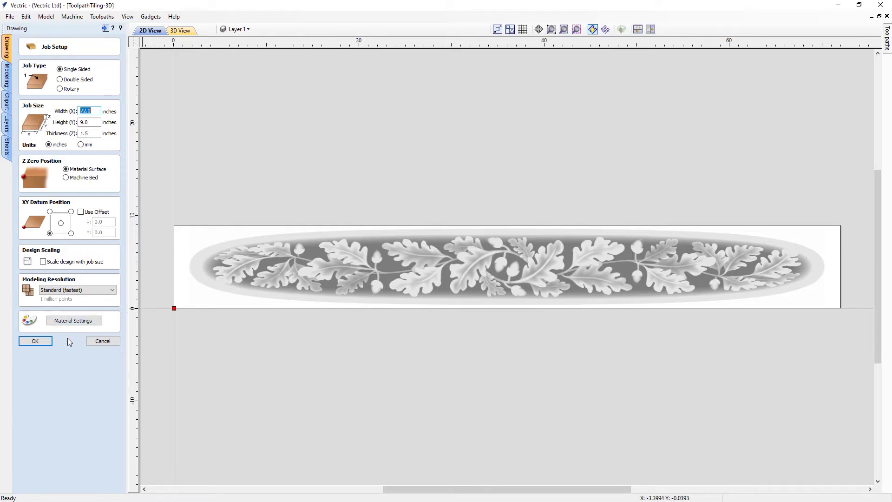
click(49, 341)
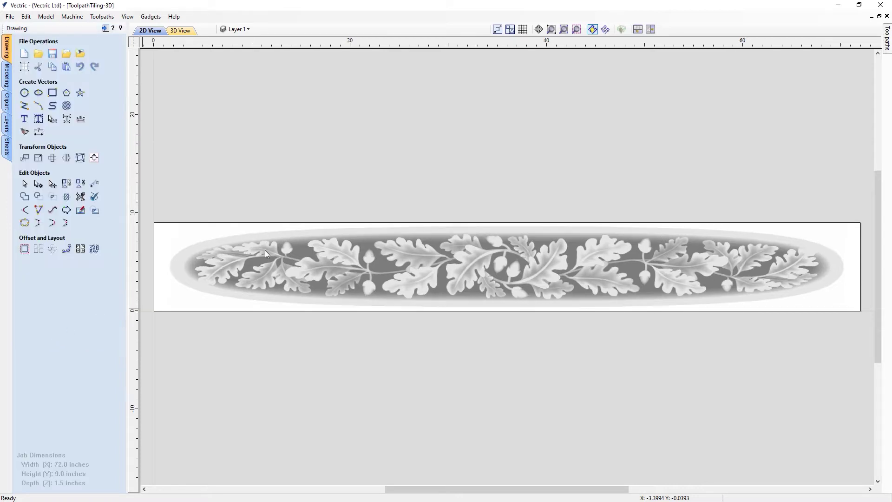
Arrange the 2D and 3D views one above the other to see the carved oak-leaf panel in perspective.
click(639, 31)
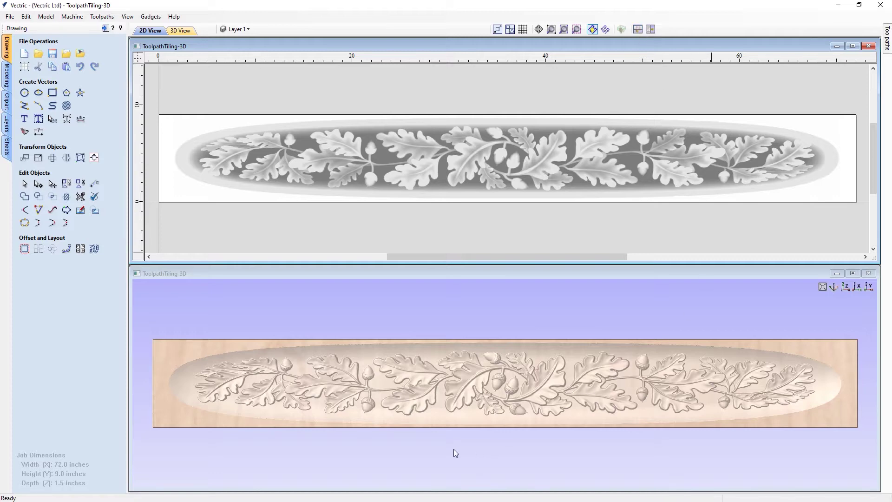
drag(444, 470, 557, 433)
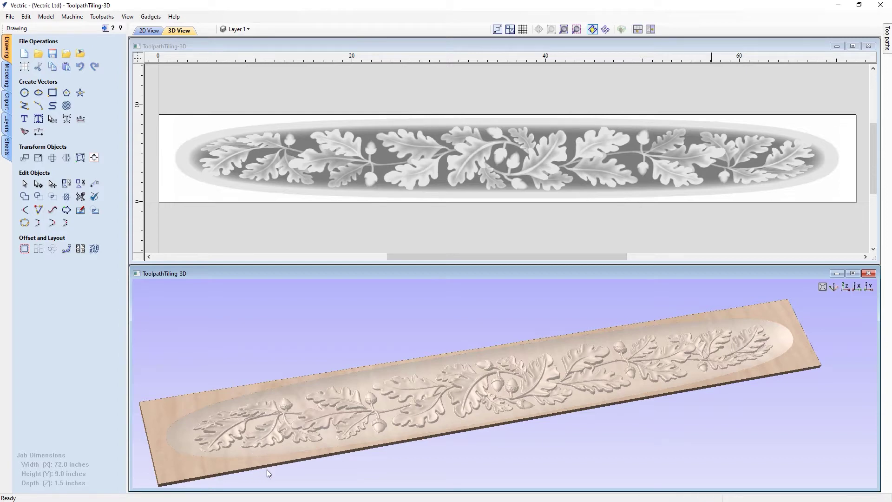
mouse_move(267, 469)
mouse_down()
mouse_move(261, 456)
mouse_move(270, 478)
mouse_up()
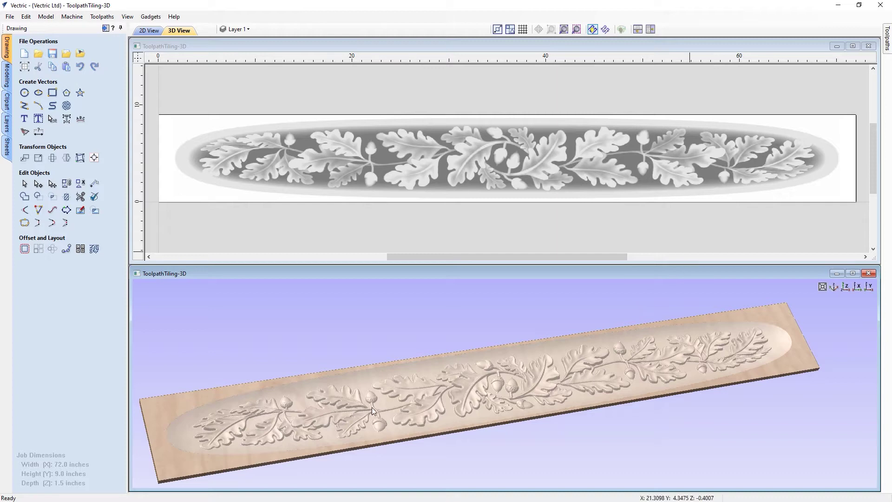
Bring up the toolpath list, check the 3D Roughing 1 toolpath on the model, and leave only 3D Finish 1 displayed.
click(106, 29)
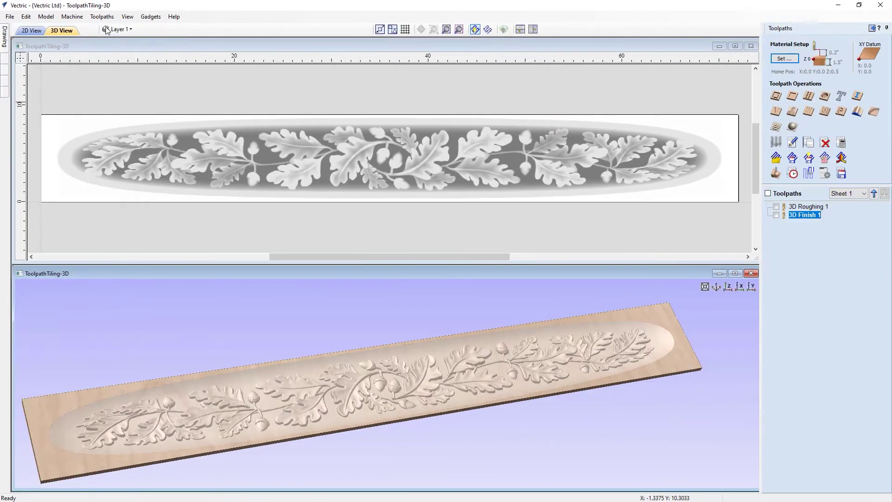
click(776, 207)
click(776, 207)
click(775, 215)
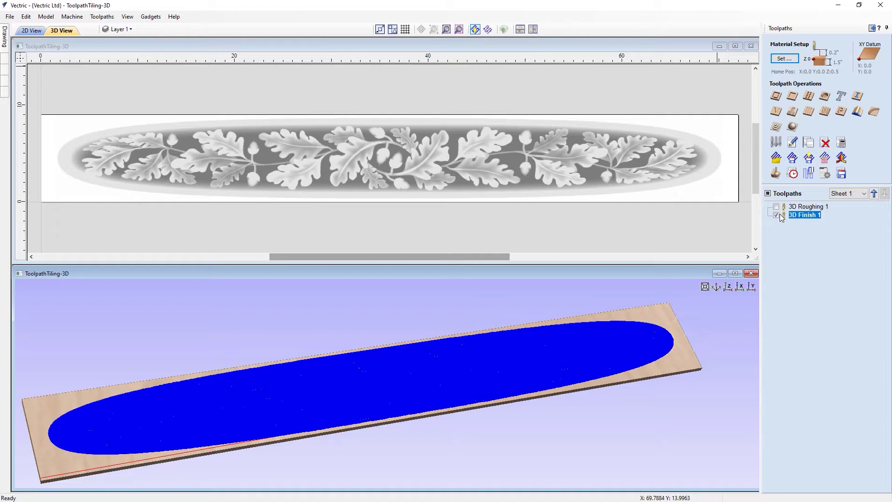
click(809, 174)
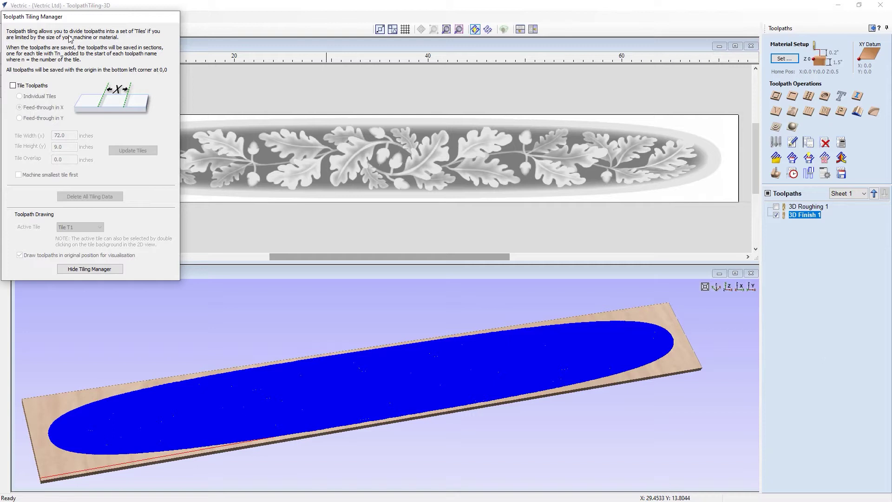
click(479, 257)
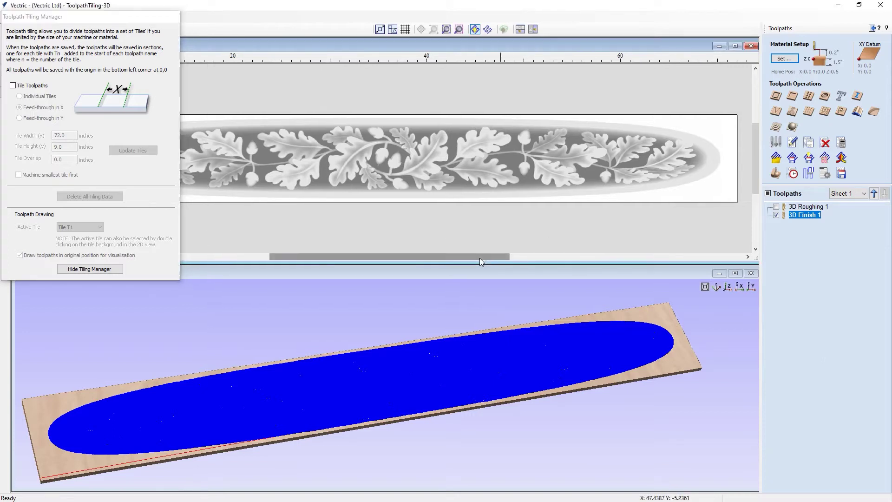
drag(479, 258, 479, 261)
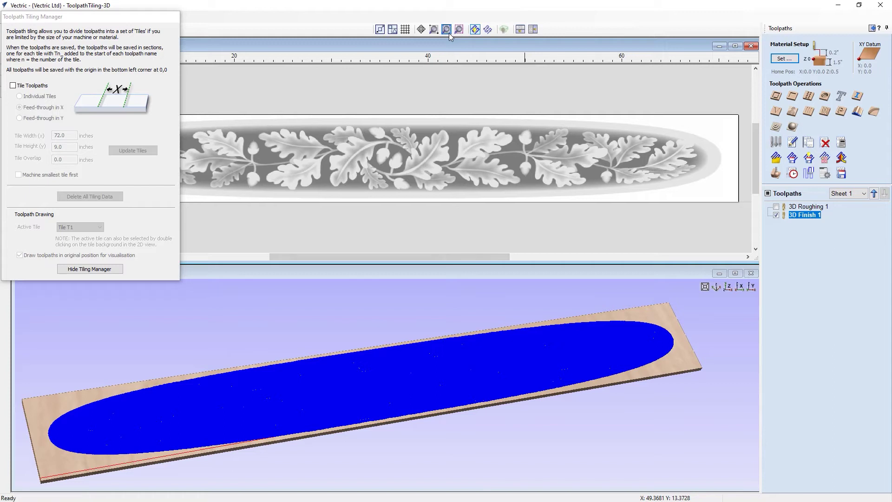
click(80, 272)
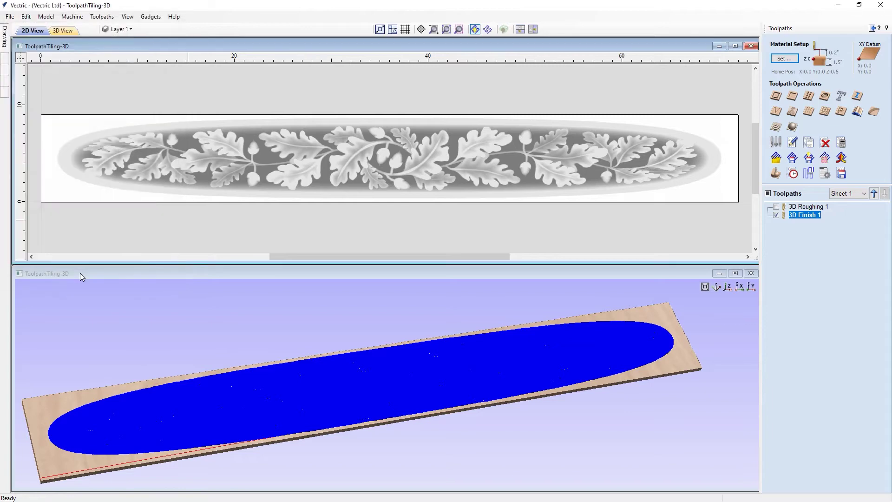
Turn on toolpath tiling with feed-through in X and divide the job into tiles 24 inches wide.
click(810, 175)
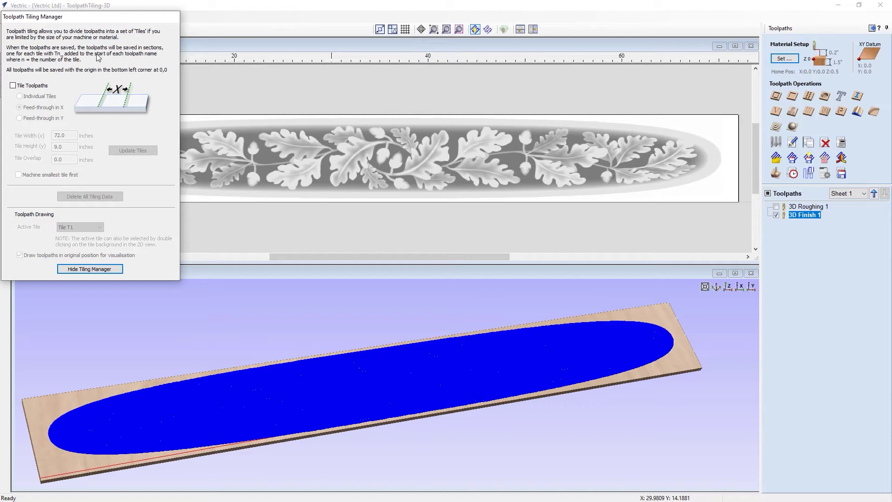
click(20, 88)
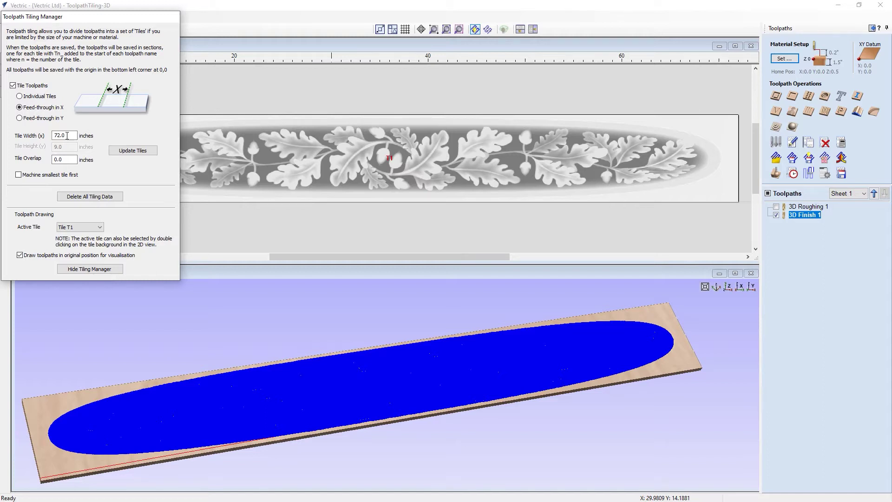
drag(72, 135, 54, 136)
text(24)
click(128, 151)
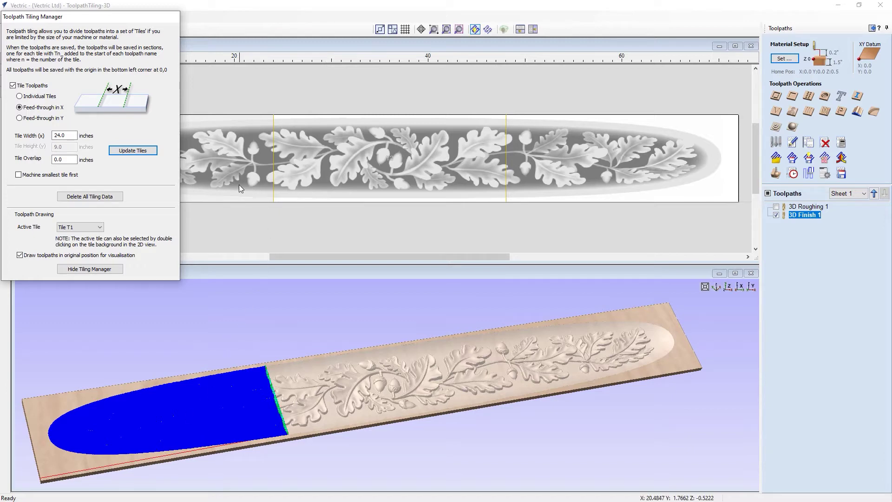
Make the middle tile T2 active and display the 3D Roughing 1 toolpath instead of 3D Finish 1.
middle_drag(239, 185, 308, 183)
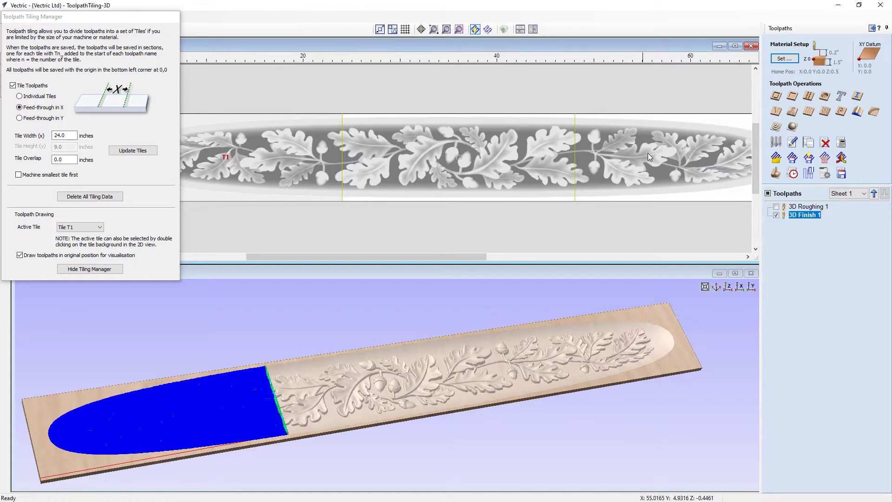
double_click(458, 161)
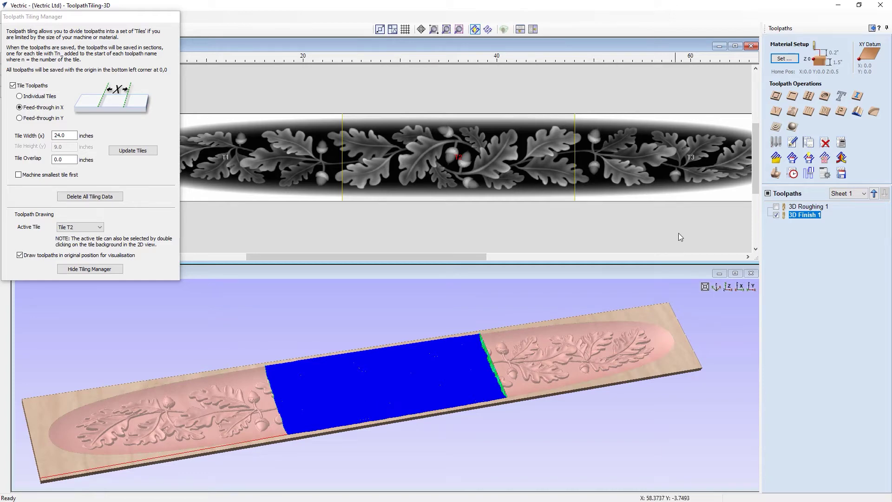
click(777, 208)
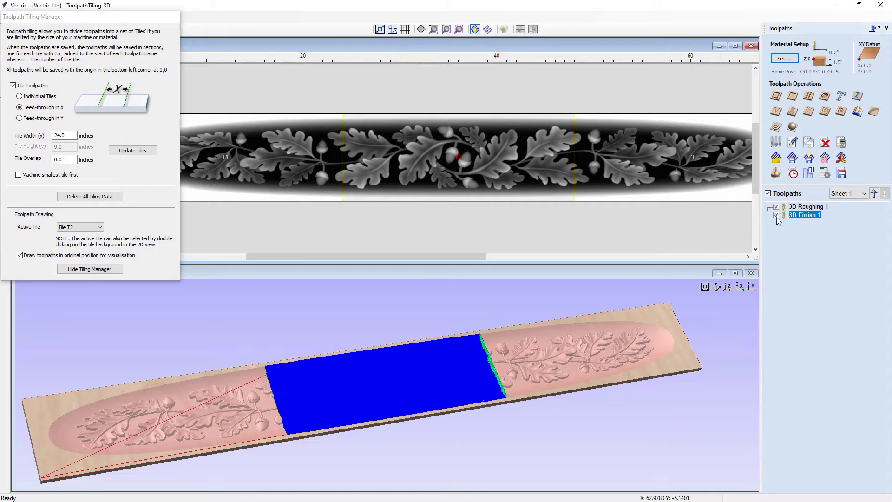
click(776, 215)
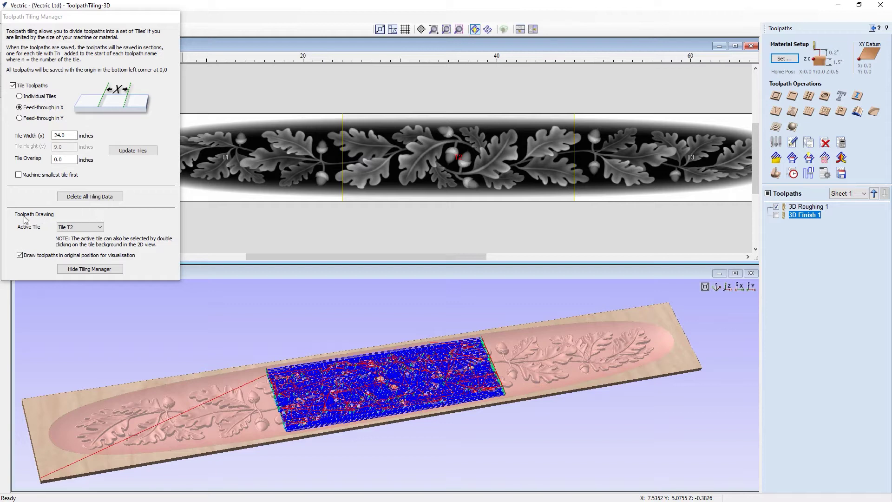
Switch the active tile to T3 to check its roughing toolpath, and return to tile T1.
click(79, 228)
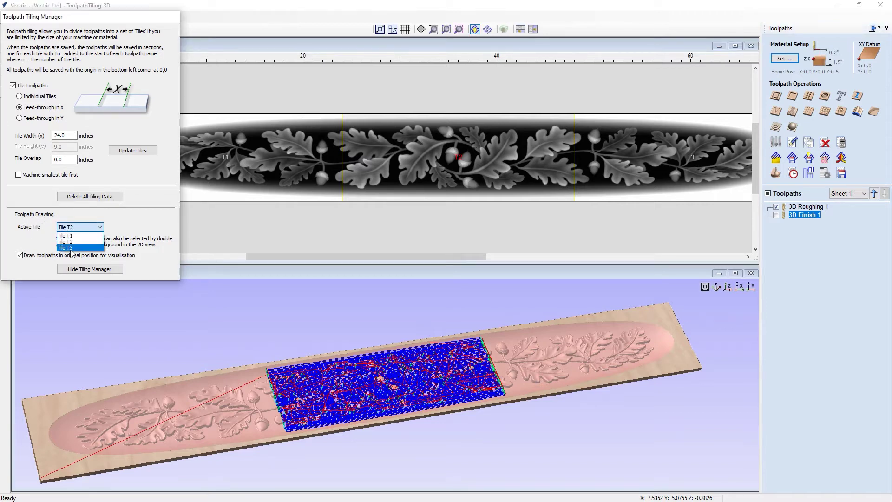
click(73, 248)
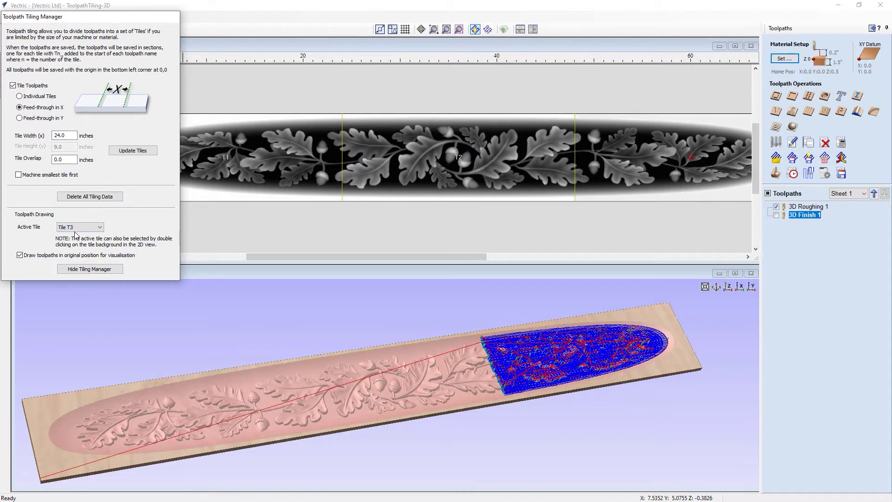
click(74, 230)
click(74, 236)
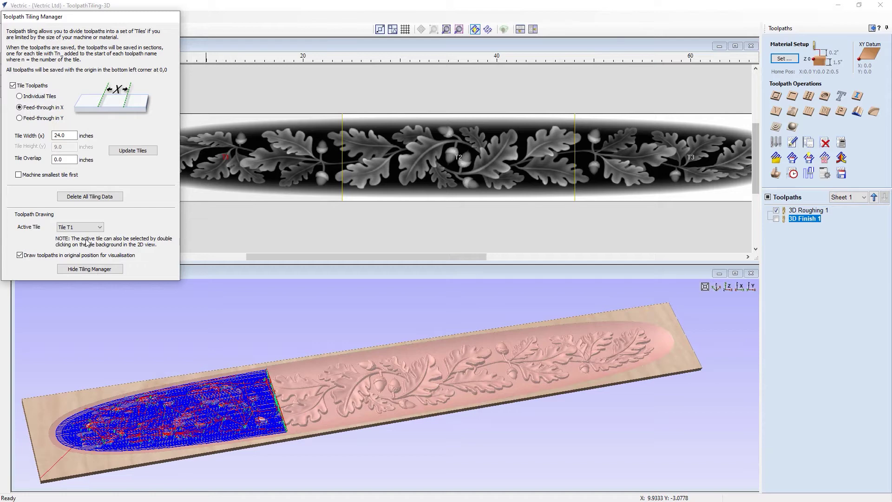
Run a preview of all toolpaths on tile T1.
click(775, 174)
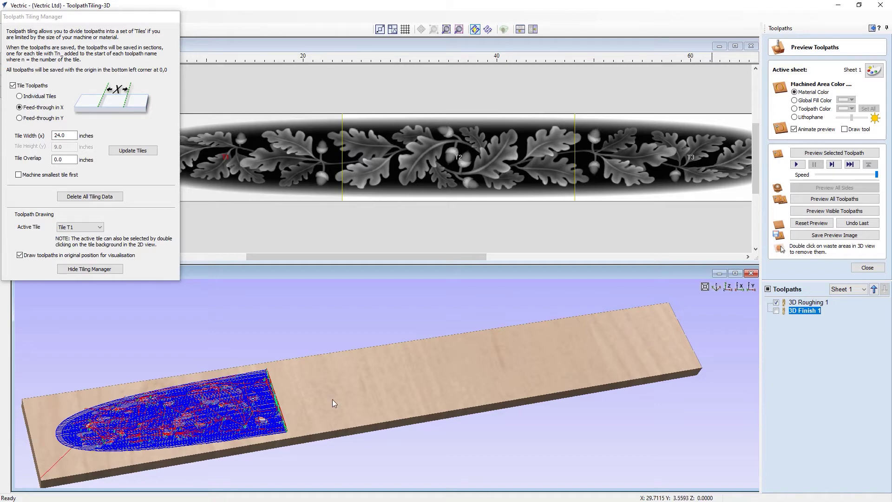
mouse_move(333, 399)
mouse_down()
mouse_move(401, 373)
mouse_move(332, 405)
mouse_move(558, 358)
mouse_up()
scroll(558, 358, up, 5)
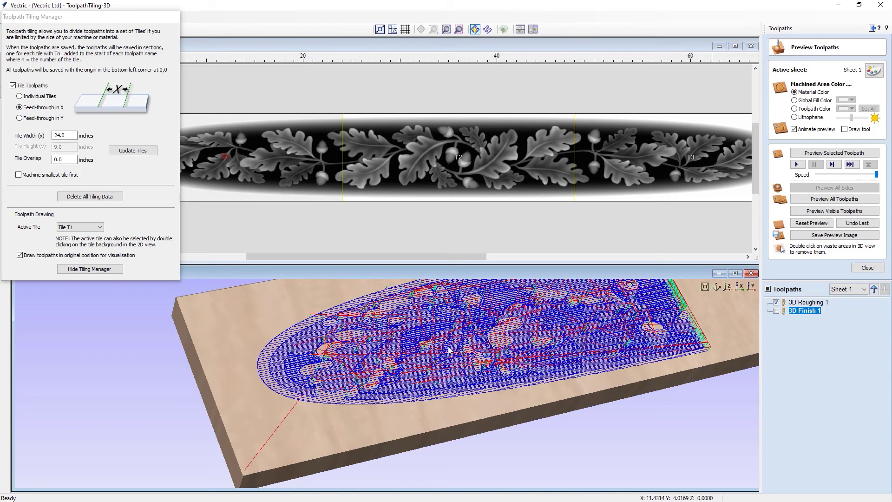
scroll(436, 359, down, 3)
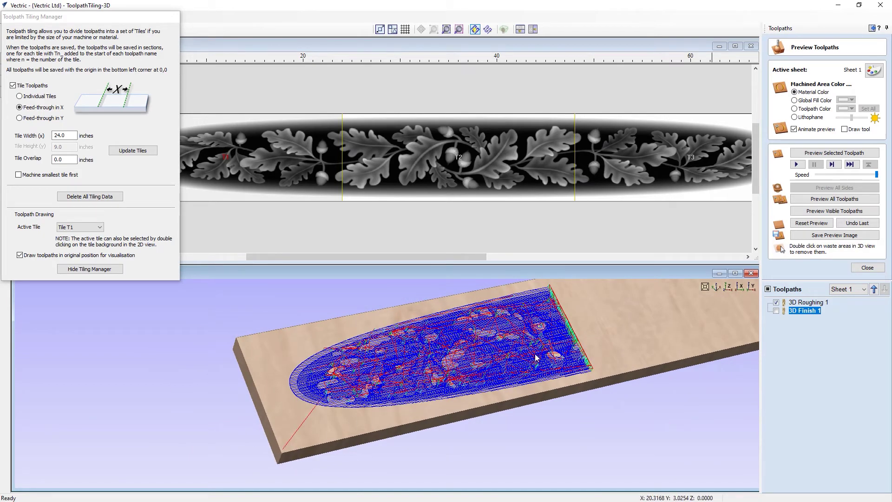
scroll(536, 357, down, 2)
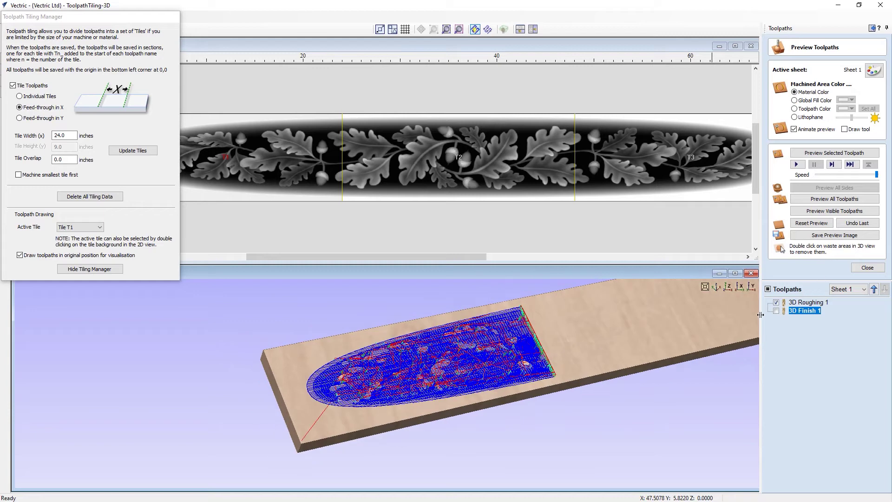
scroll(578, 362, up, 2)
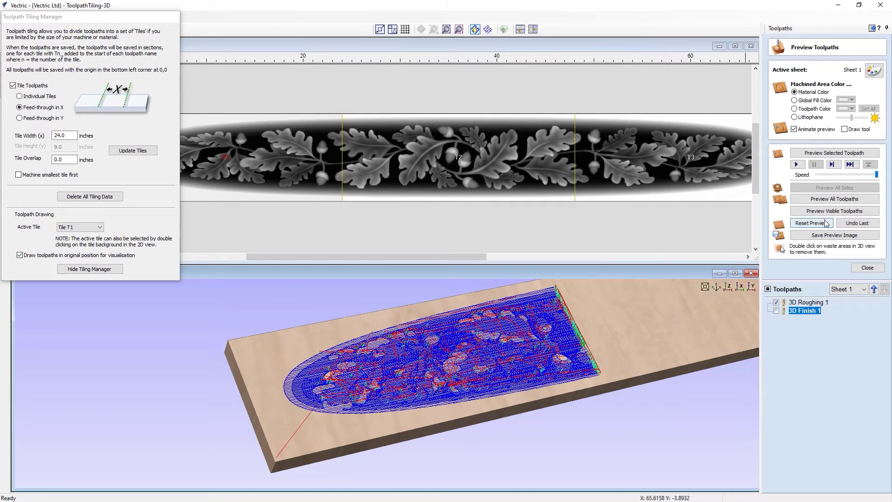
click(824, 199)
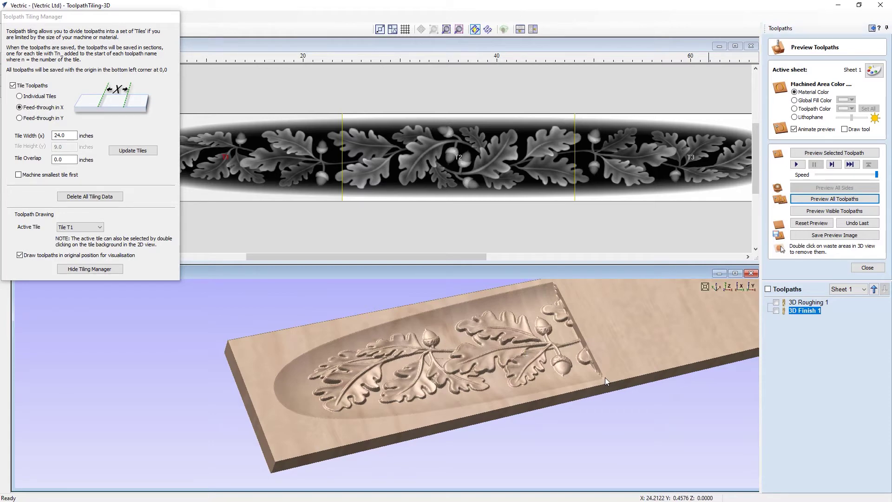
Make tile T2 active and preview all of its toolpaths on the same material block.
mouse_move(604, 377)
mouse_down()
mouse_move(511, 409)
mouse_move(617, 382)
mouse_up()
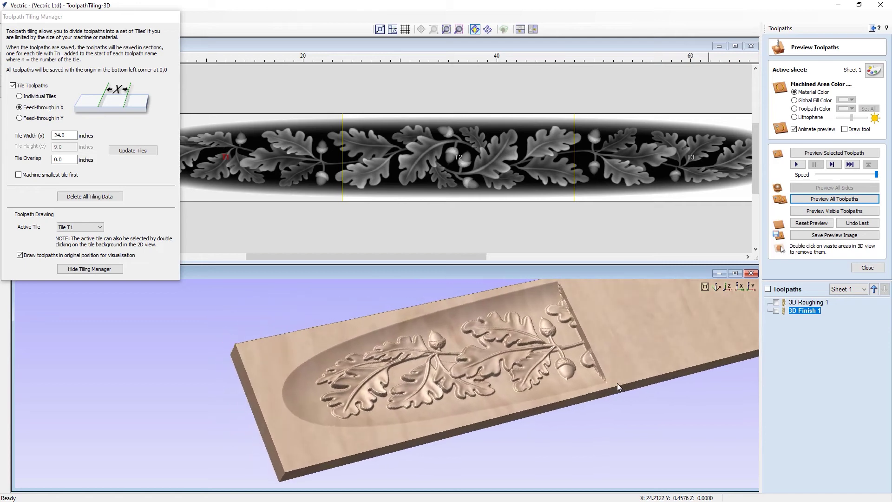
drag(637, 346, 383, 409)
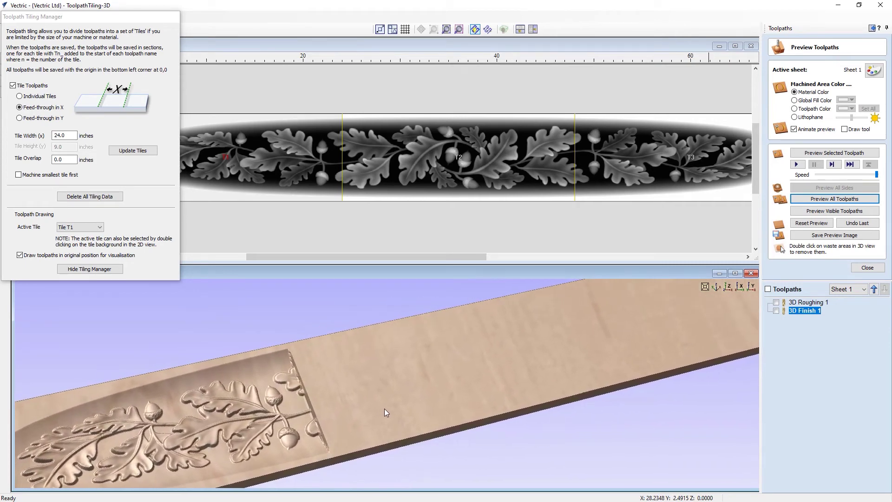
click(78, 231)
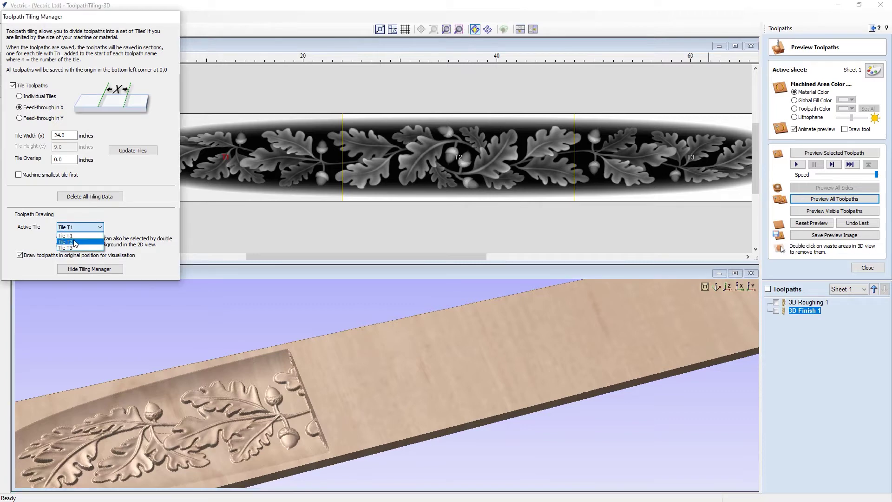
click(73, 241)
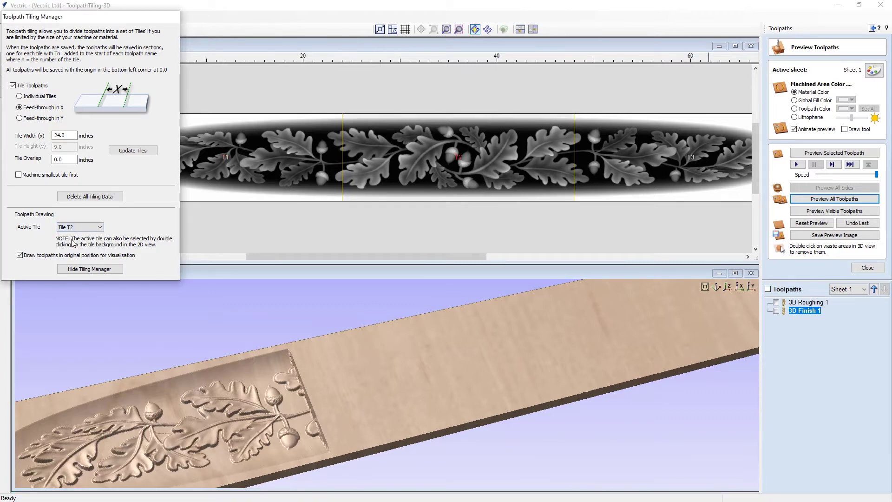
click(822, 199)
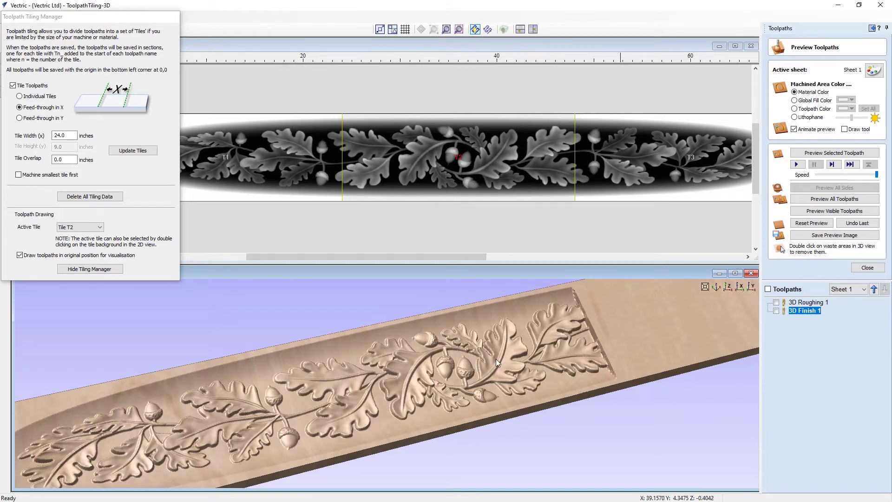
middle_drag(497, 356, 227, 430)
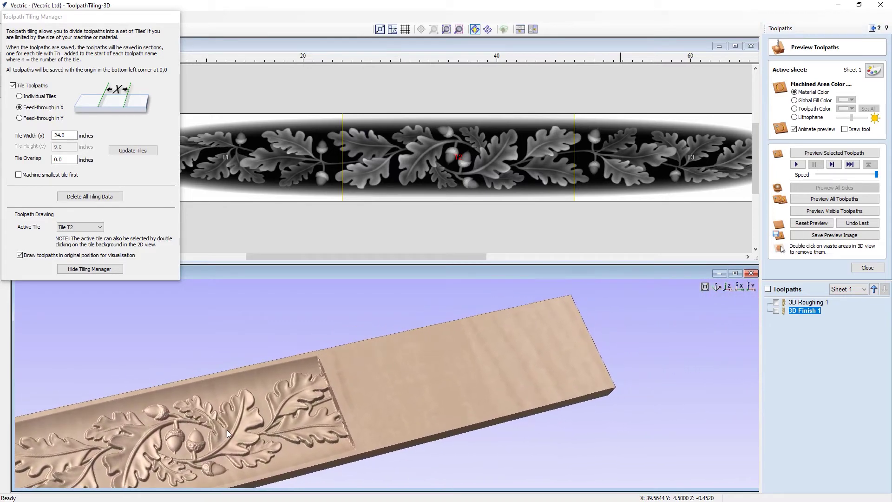
Make tile T3 active, preview all of its toolpaths on the same material block, and inspect the complete carving in 3D.
click(100, 227)
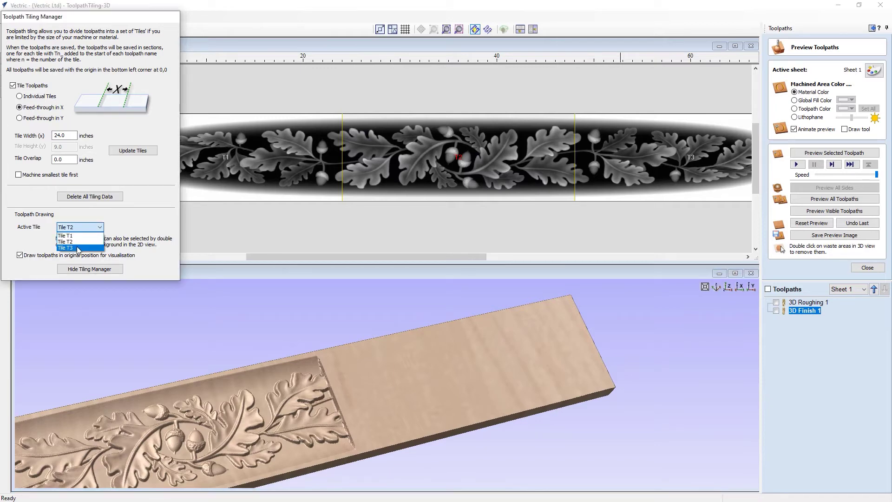
click(78, 249)
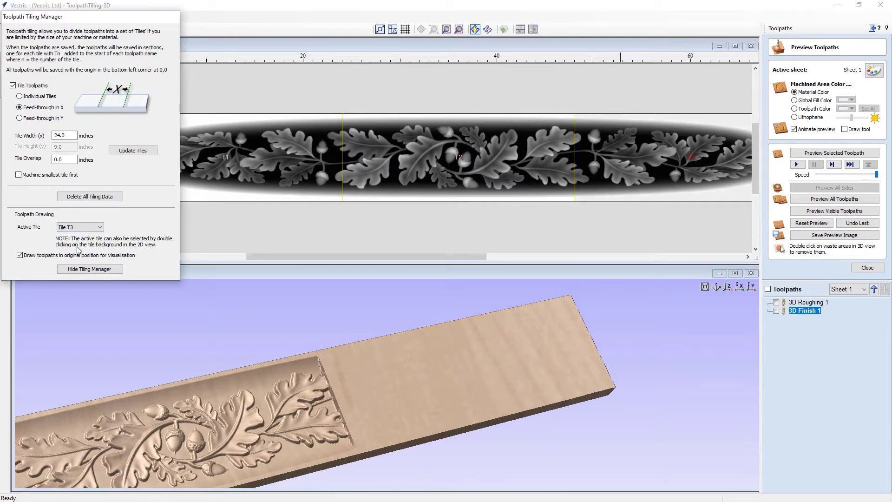
click(835, 198)
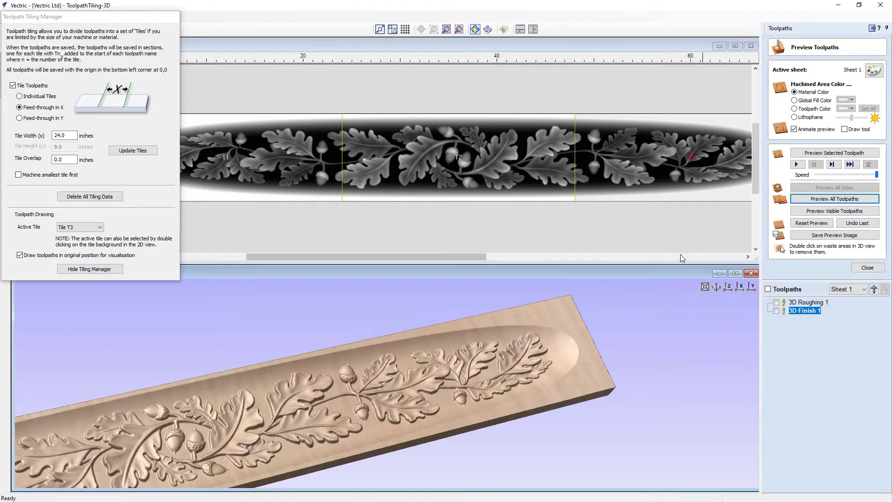
click(714, 288)
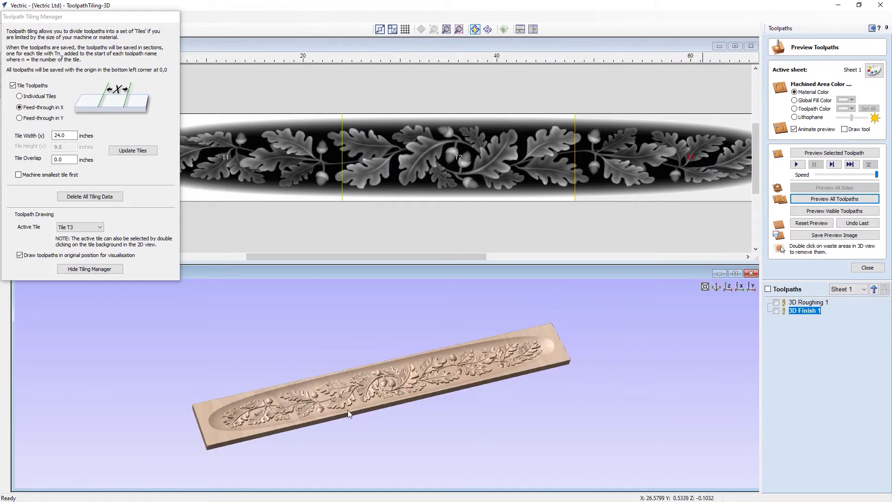
scroll(348, 410, up, 3)
drag(263, 414, 221, 416)
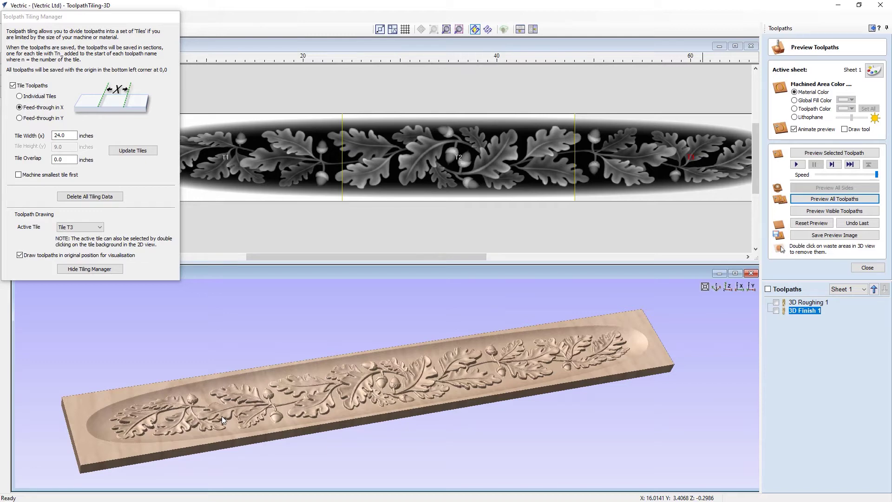
drag(222, 416, 503, 355)
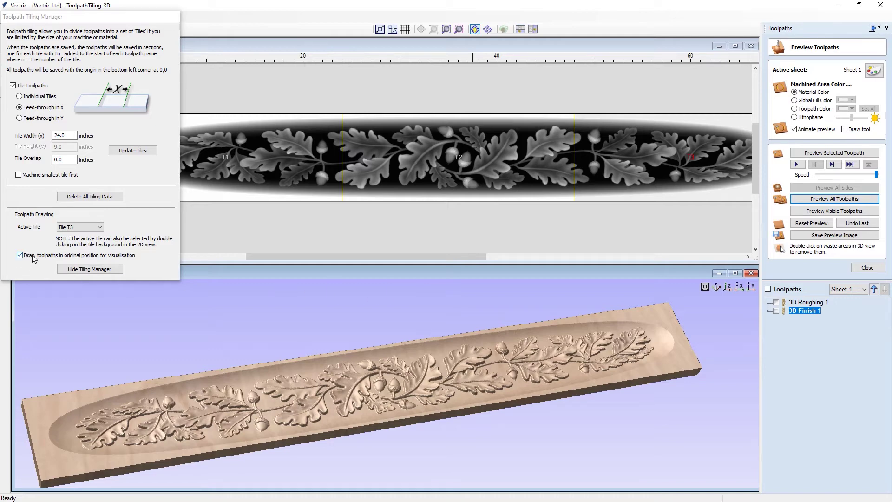
Turn off drawing toolpaths in their original position, make tile T1 active and preview all of its toolpaths.
click(119, 256)
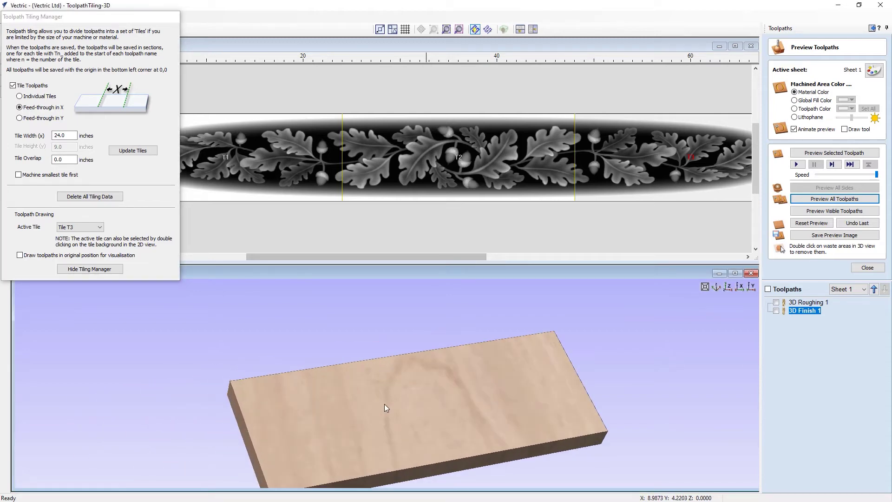
click(82, 227)
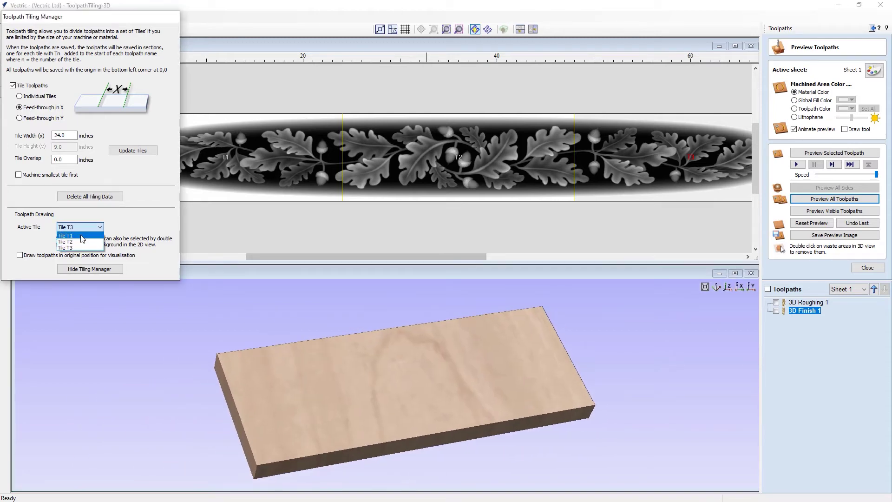
click(81, 236)
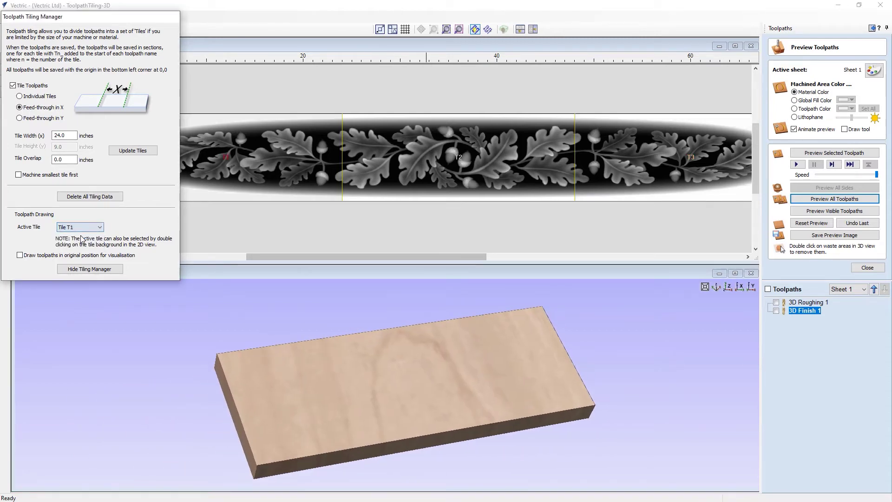
click(820, 199)
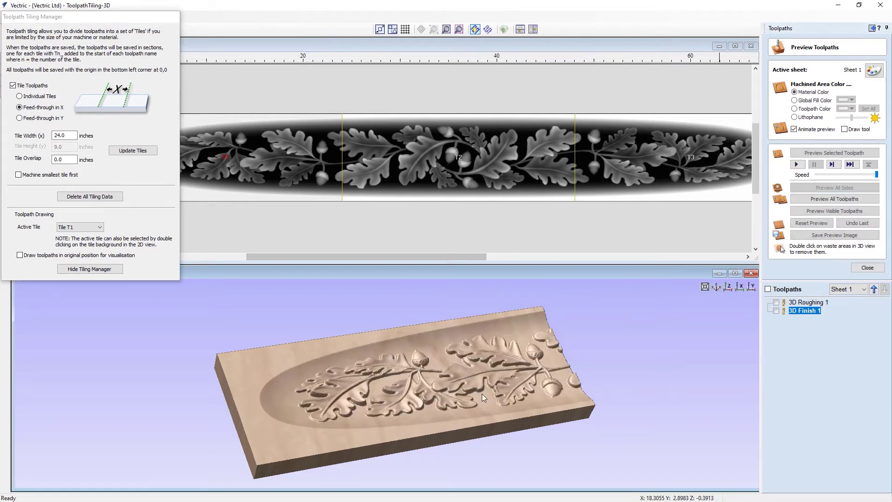
Switch the active tile to T2 and preview all of its toolpaths on the single-tile material block.
click(80, 227)
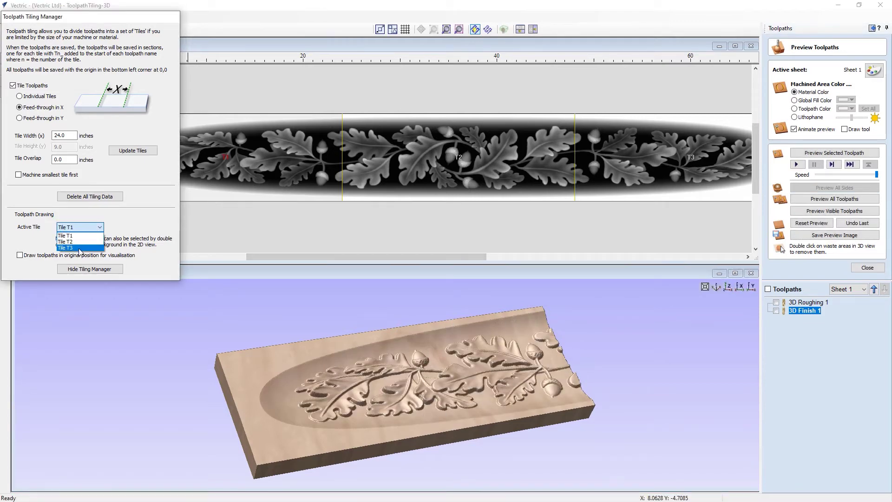
click(77, 241)
click(829, 200)
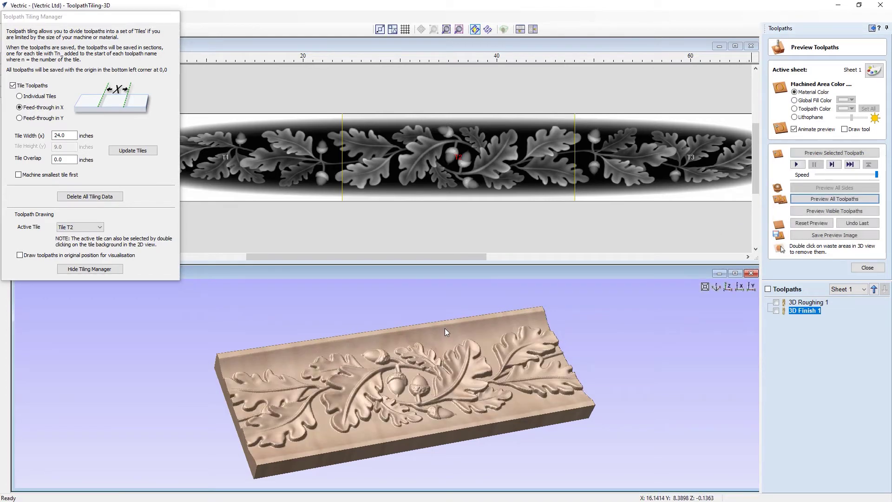
Switch the active tile to T3 and preview all of its toolpaths on the single-tile material block.
click(99, 227)
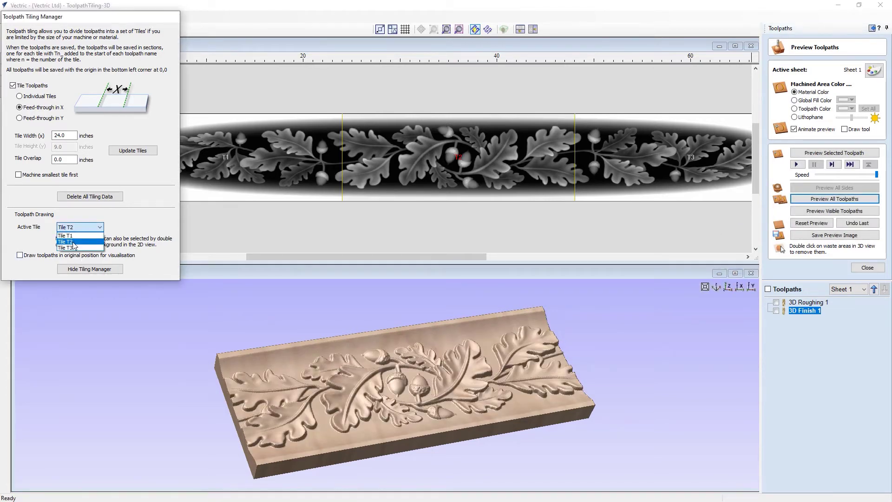
click(67, 247)
click(831, 199)
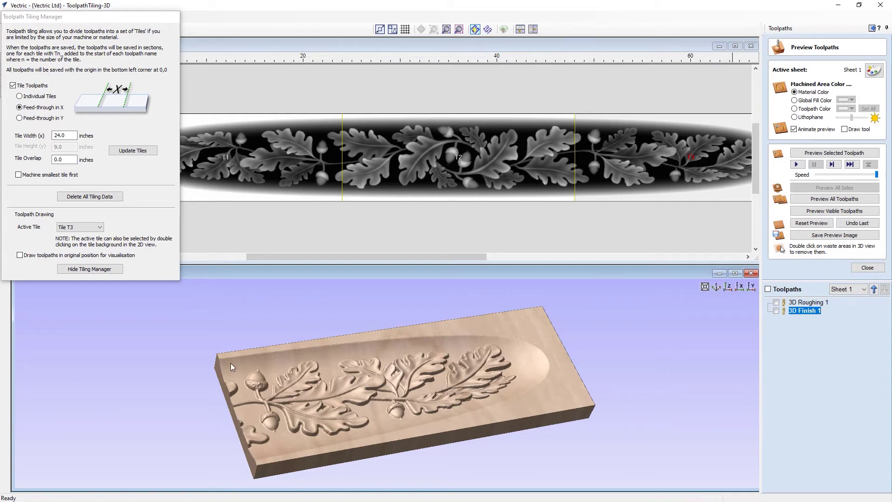
Set the tile overlap to 0.25 inches, update the tiles, and preview all toolpaths on tile T1.
double_click(66, 159)
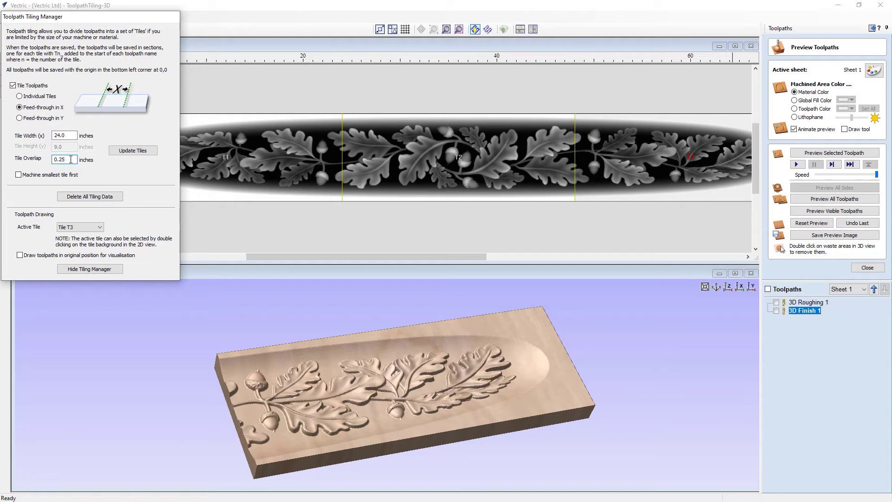
click(131, 154)
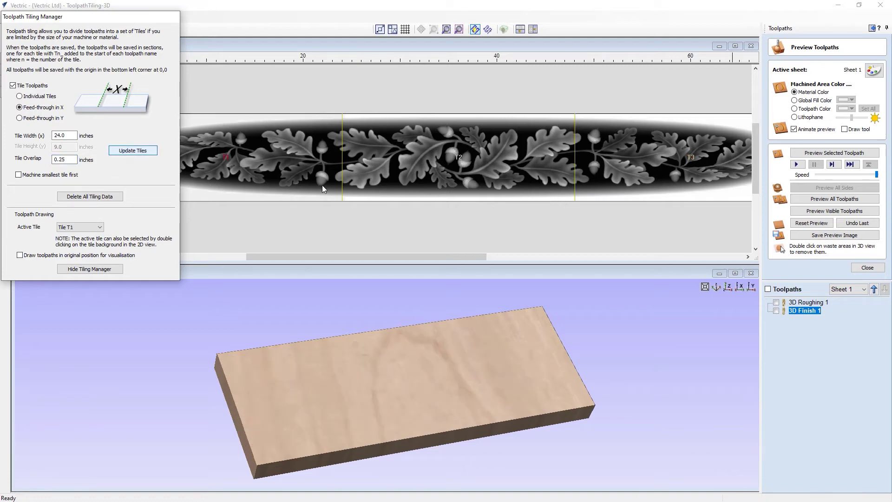
click(823, 199)
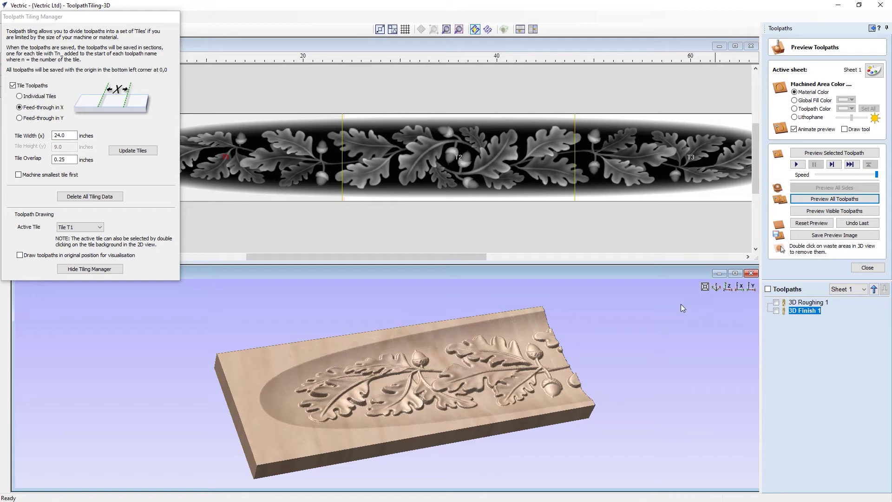
Display the 3D Finish 1 toolpath and inspect how it runs past the end of tile T1 in 3D.
click(775, 310)
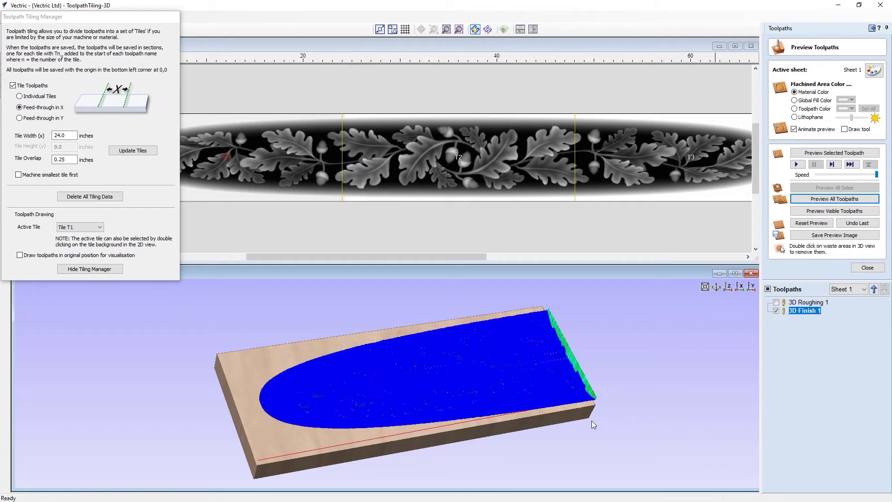
mouse_move(575, 412)
mouse_down()
mouse_move(528, 384)
mouse_move(570, 397)
mouse_up()
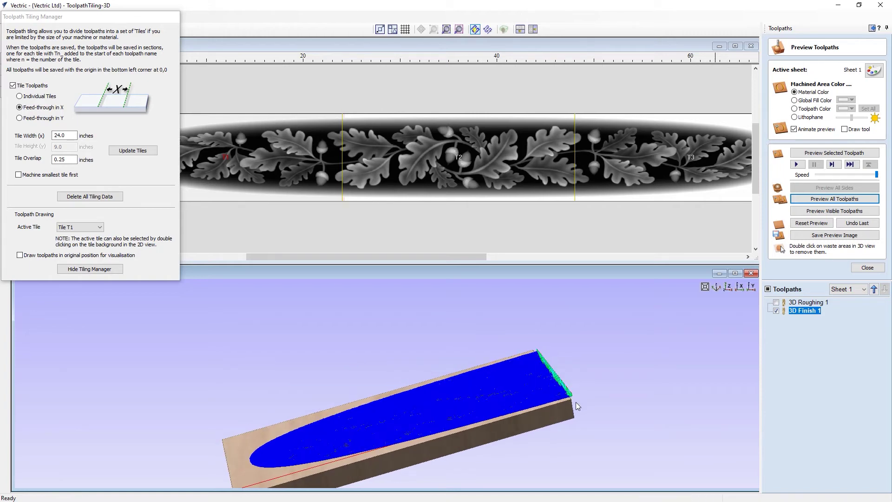
scroll(575, 406, up, 5)
scroll(627, 418, down, 2)
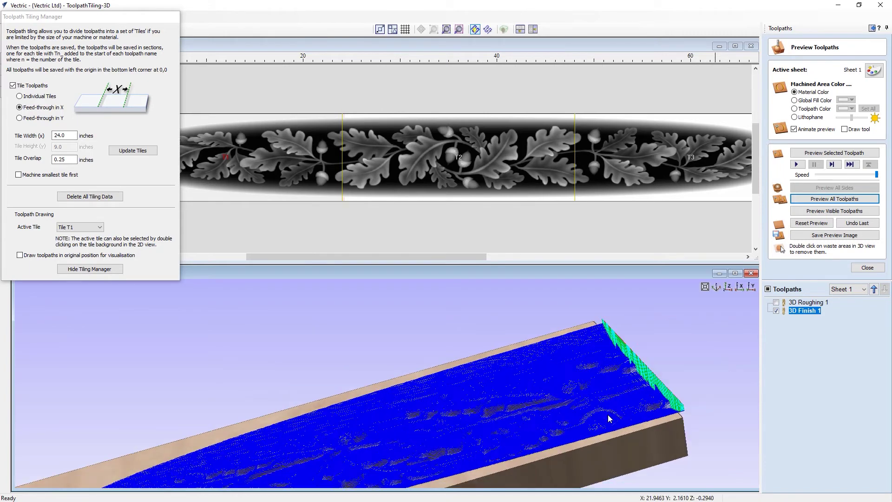
scroll(609, 418, down, 1)
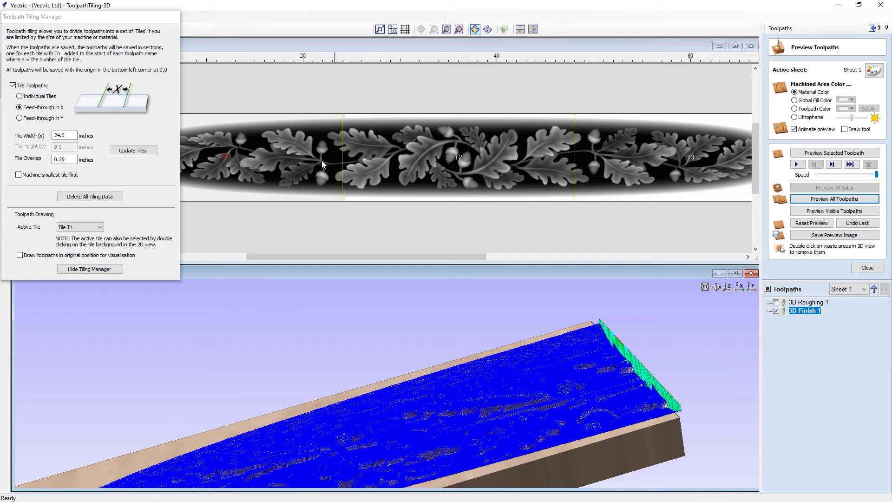
Examine the overlap strip at the T1–T2 boundary in 2D and the tile's finishing toolpath from above.
scroll(333, 188, up, 4)
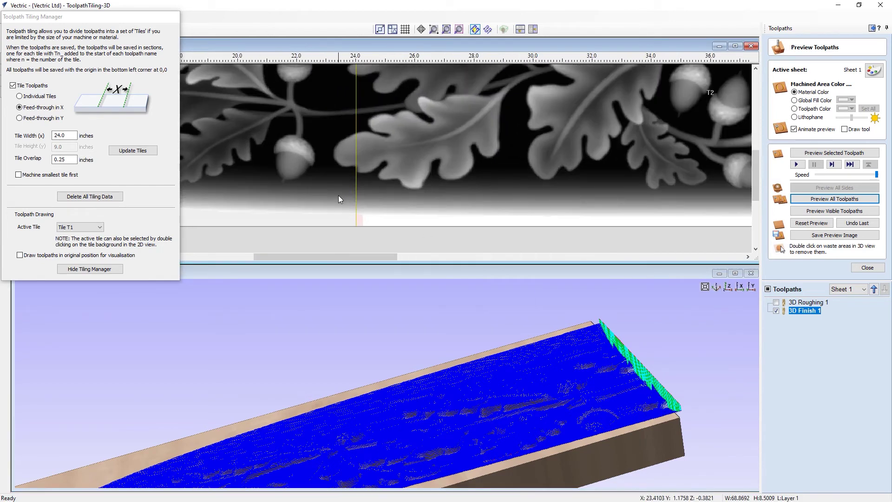
scroll(338, 199, up, 3)
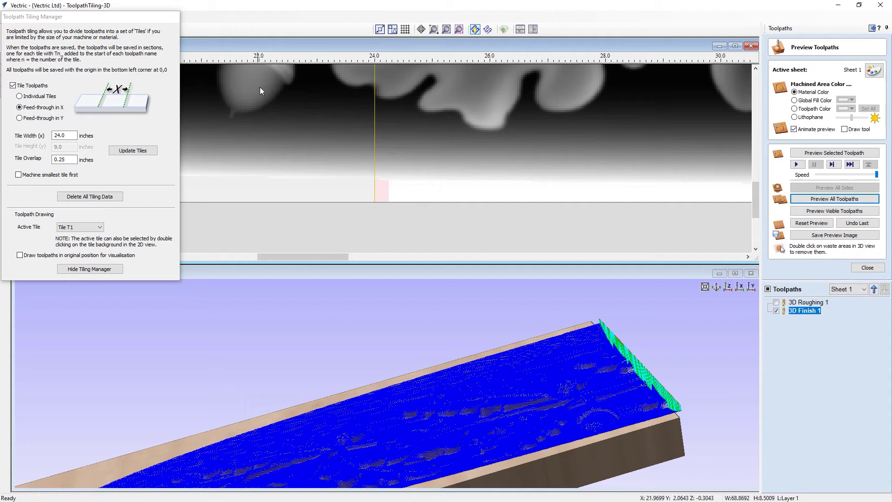
scroll(377, 194, up, 5)
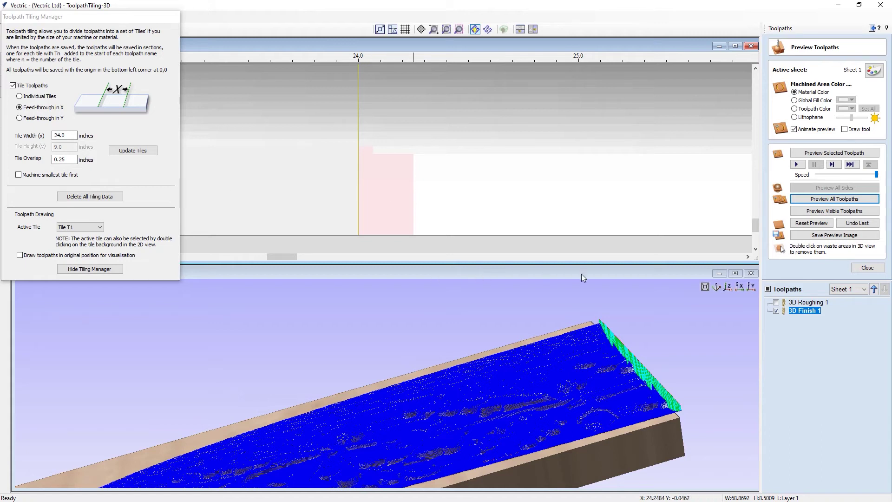
click(727, 287)
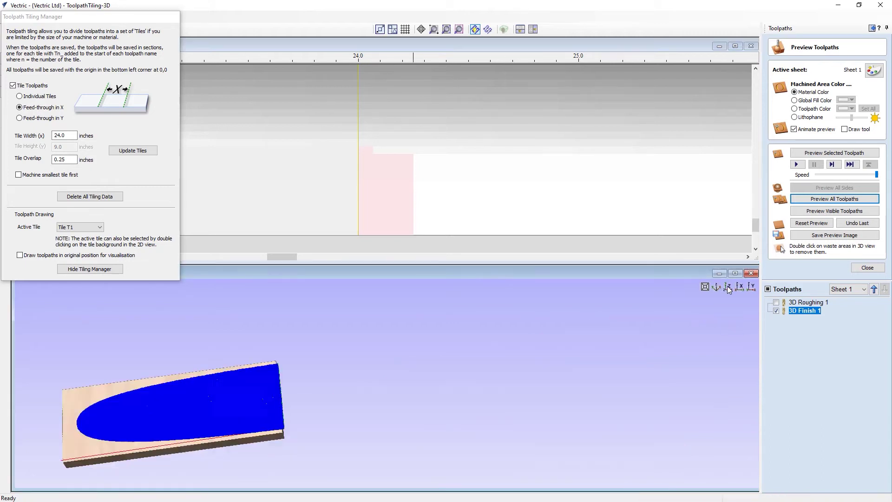
click(458, 30)
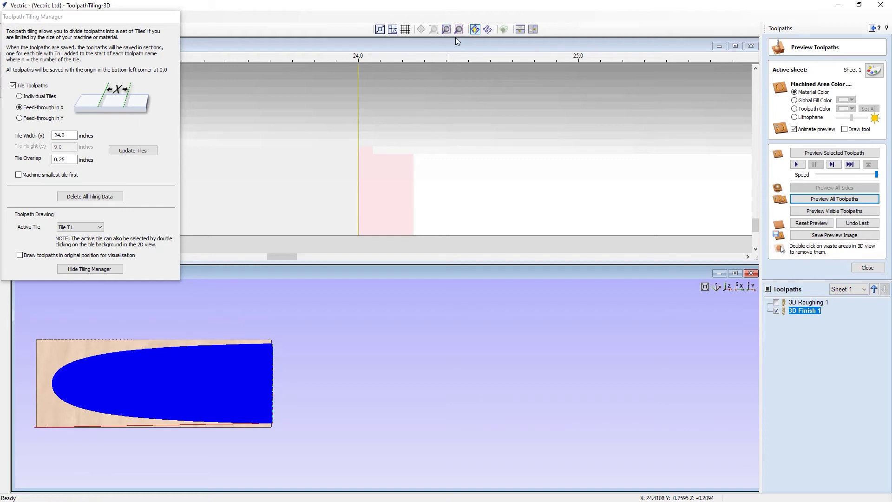
click(446, 32)
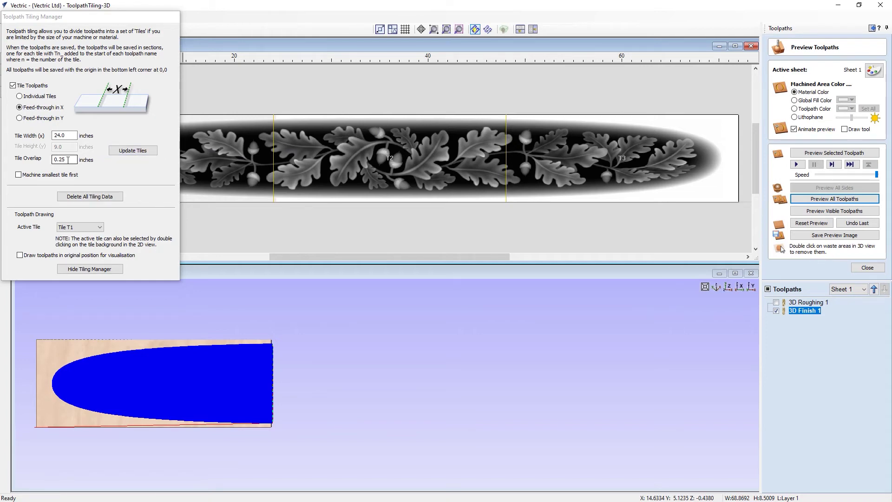
Set the tile overlap back to 0 inches, update the tiles, and check the finishing toolpath at the tile's end.
drag(70, 159, 51, 158)
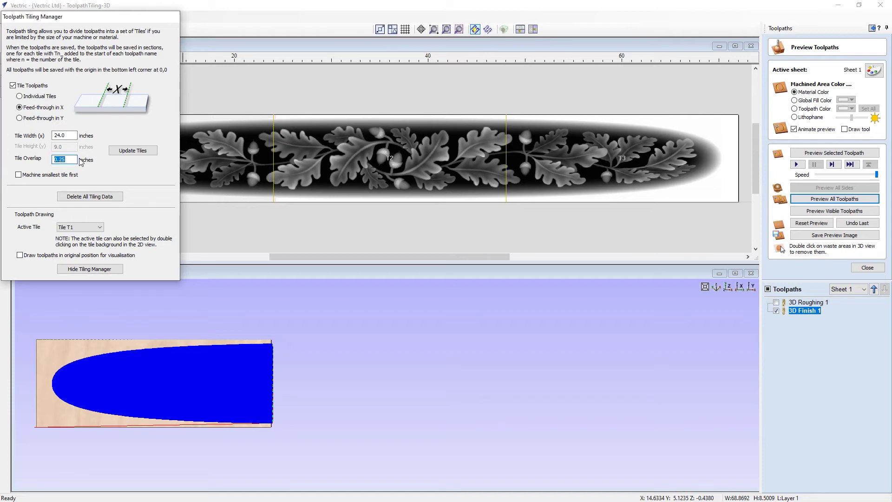
text(0)
click(129, 154)
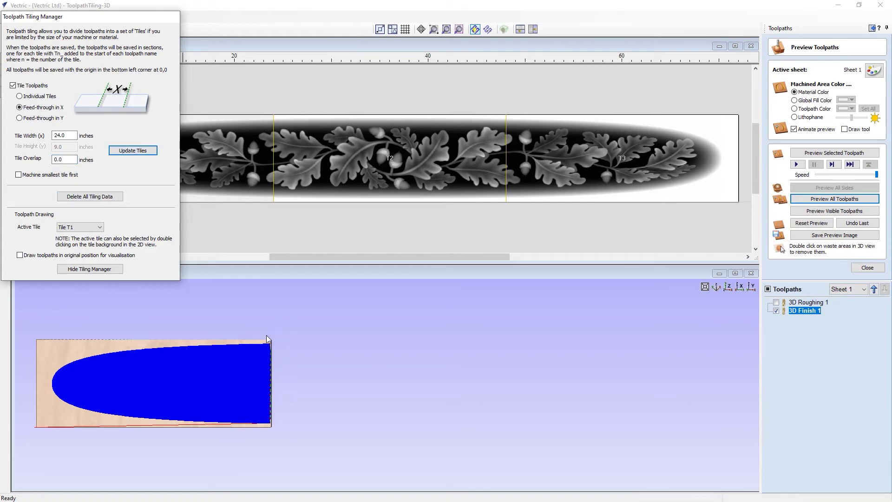
click(275, 412)
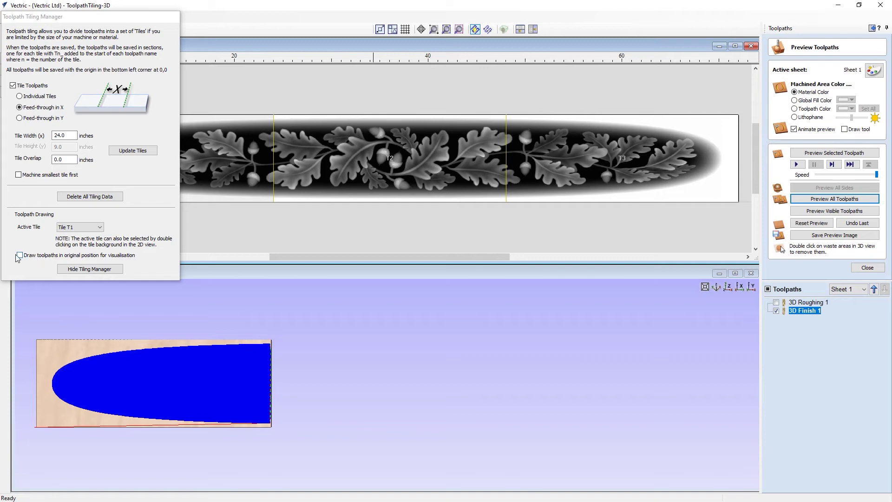
Make tile T2 active and turn on drawing its toolpaths in their original position on the full board.
click(82, 227)
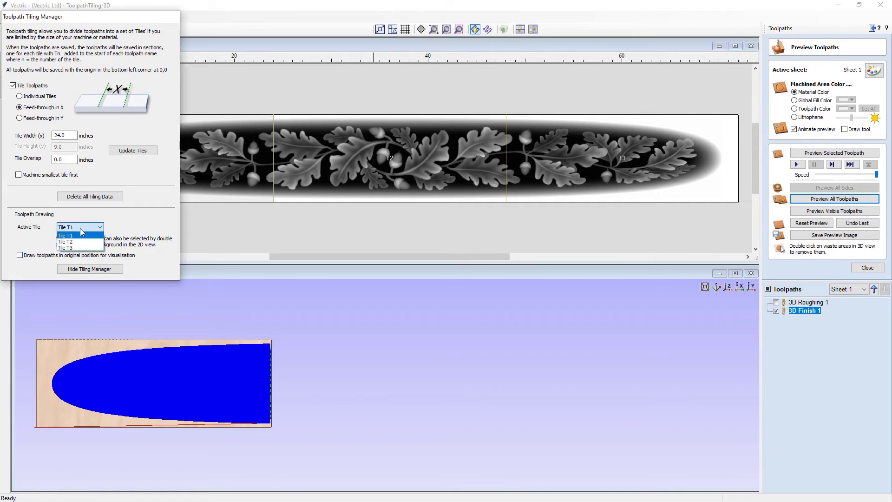
click(78, 242)
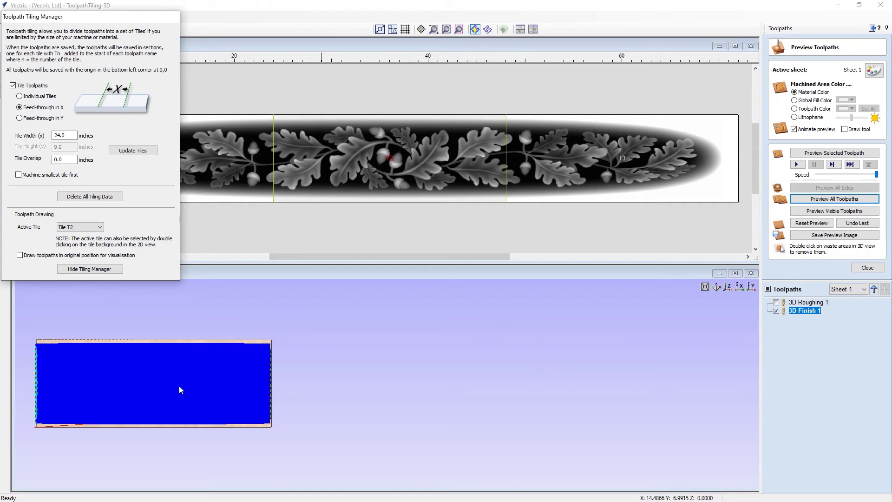
click(30, 256)
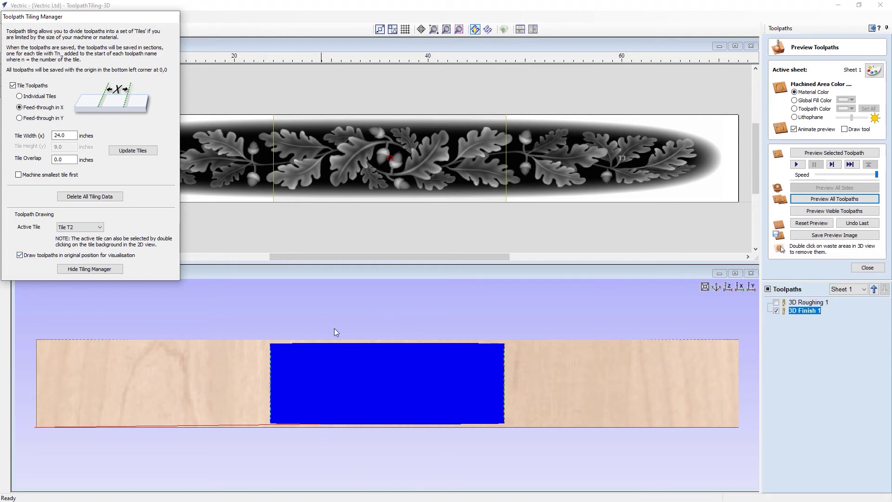
View the 3D Finish 1 toolpath in its original board position for tiles T3 and T1, ending with tile T2 active.
click(80, 227)
click(80, 248)
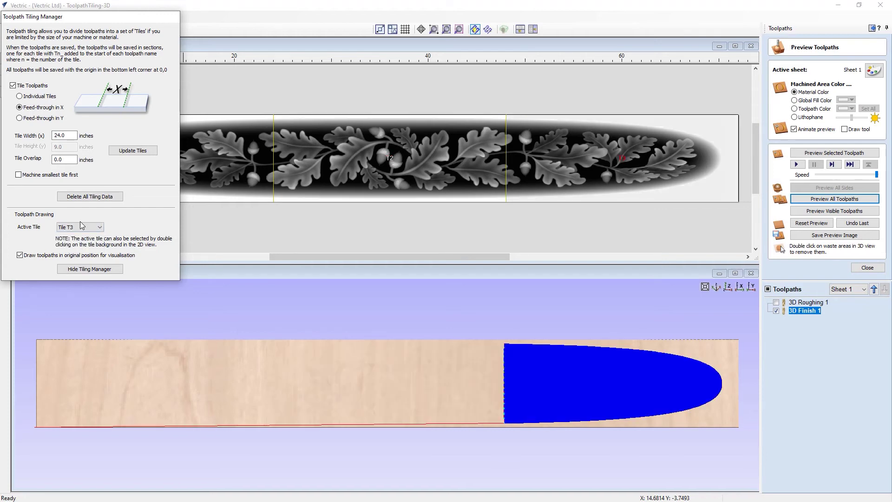
click(81, 228)
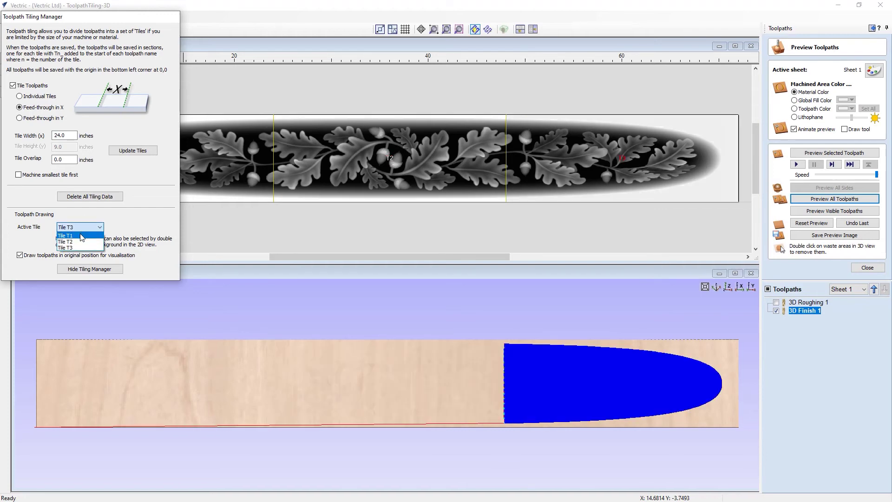
click(81, 236)
click(84, 228)
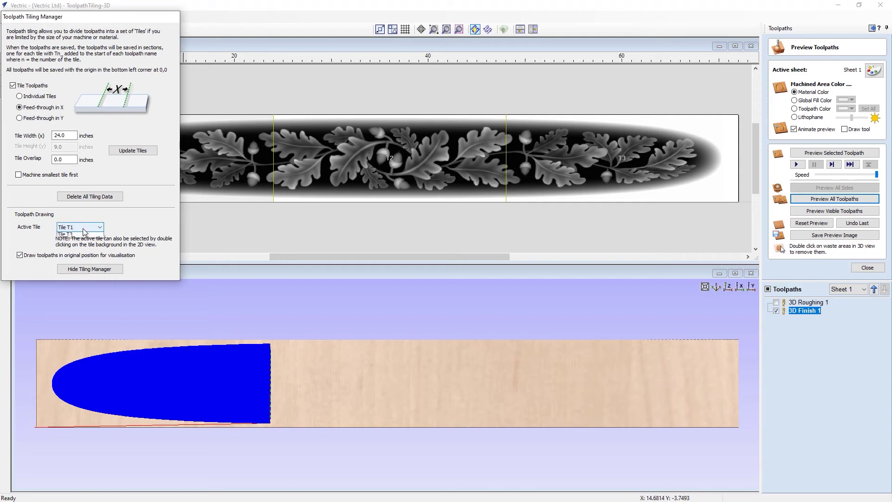
click(82, 242)
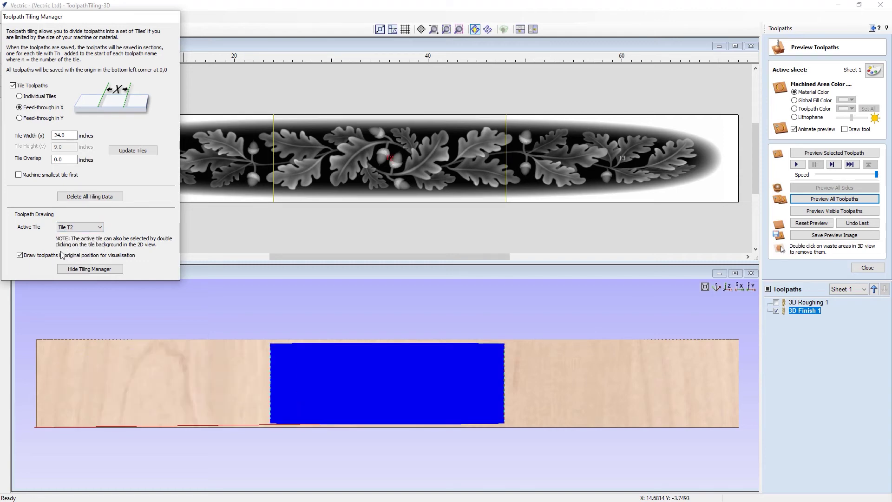
Compare tile T2's toolpath drawn at the tile origin with its original position, leaving original-position drawing on.
click(47, 256)
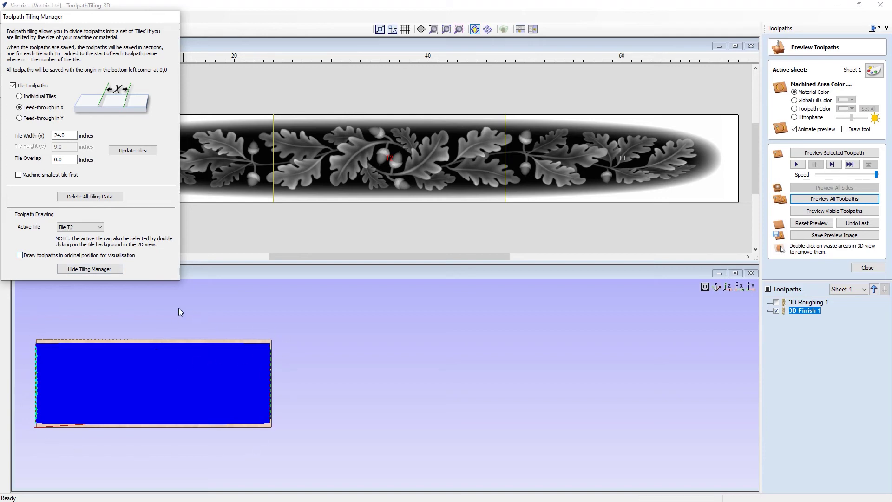
click(162, 327)
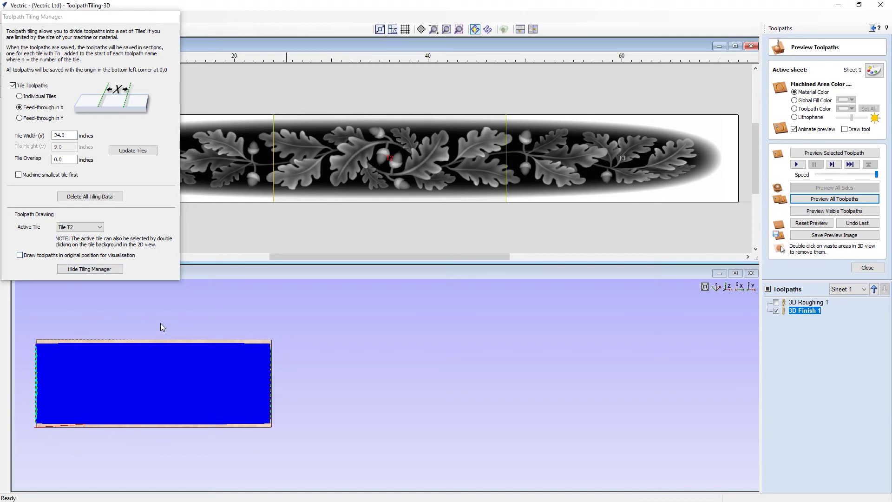
click(44, 255)
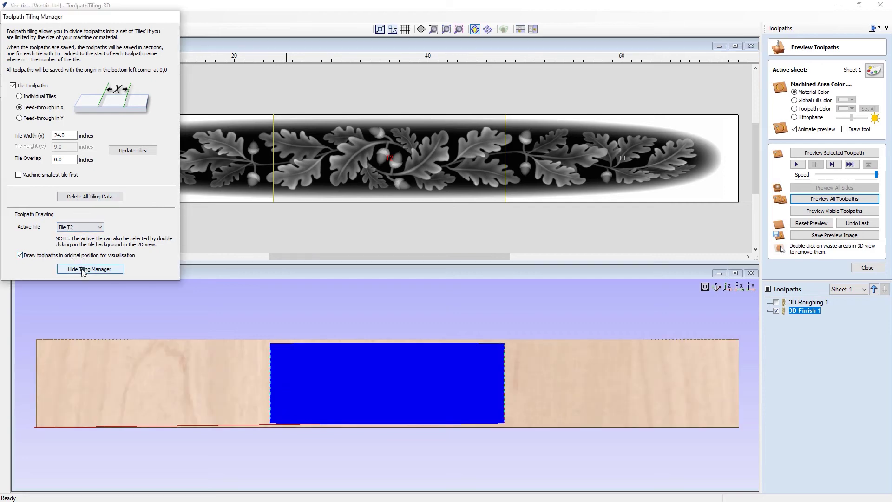
Leave the tiling manager and toolpath preview, and open toolpath saving with 3D Roughing 1 and 3D Finish 1 both visible.
click(84, 269)
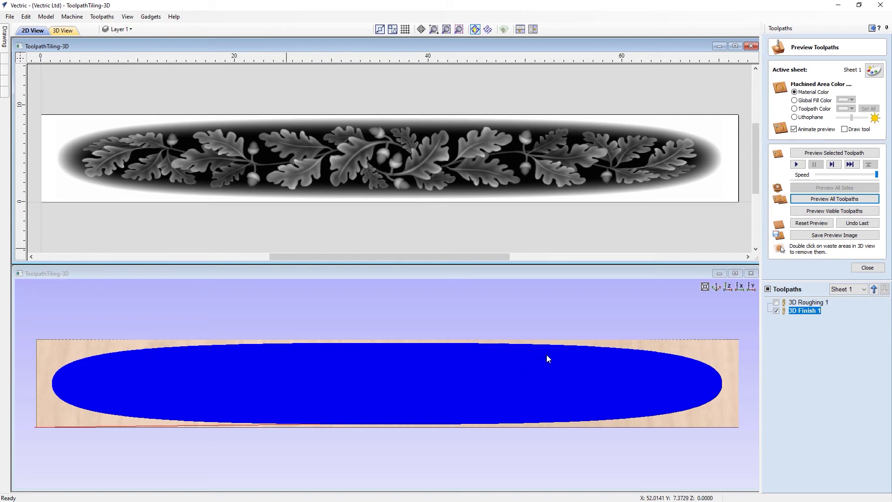
click(866, 267)
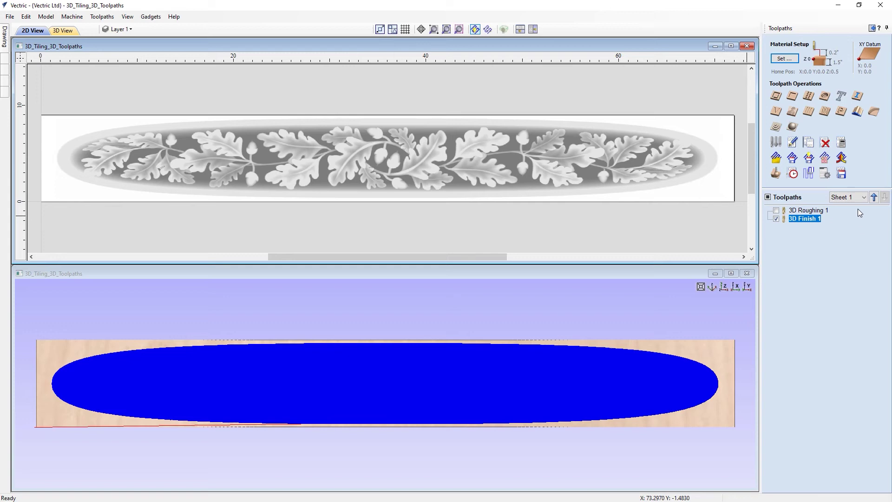
click(776, 217)
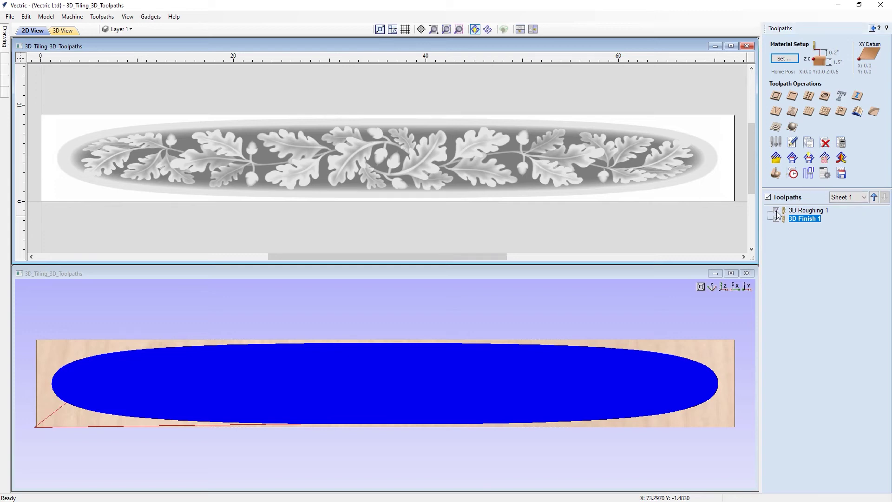
click(840, 174)
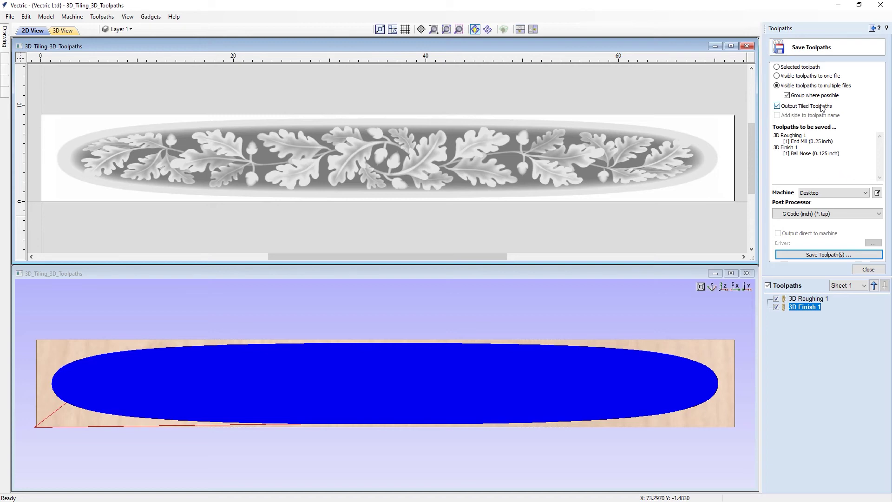
Switch the output of tiled toolpaths off and back on in the save options.
click(778, 107)
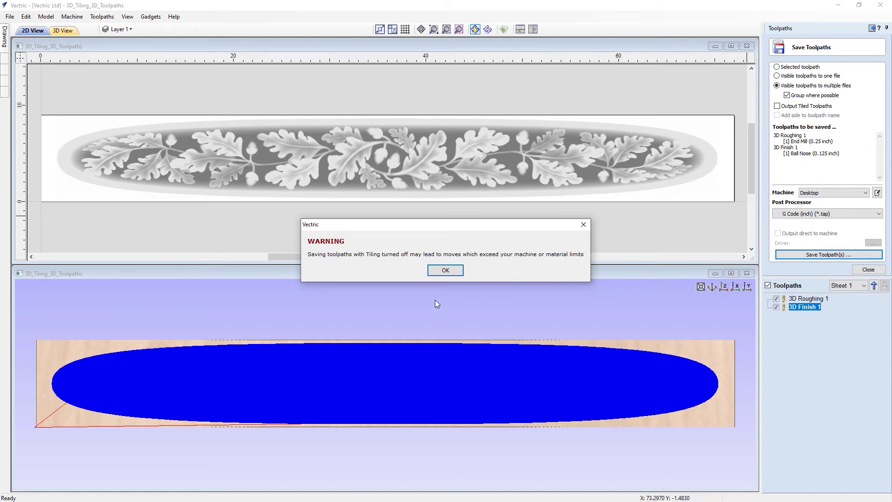
click(444, 270)
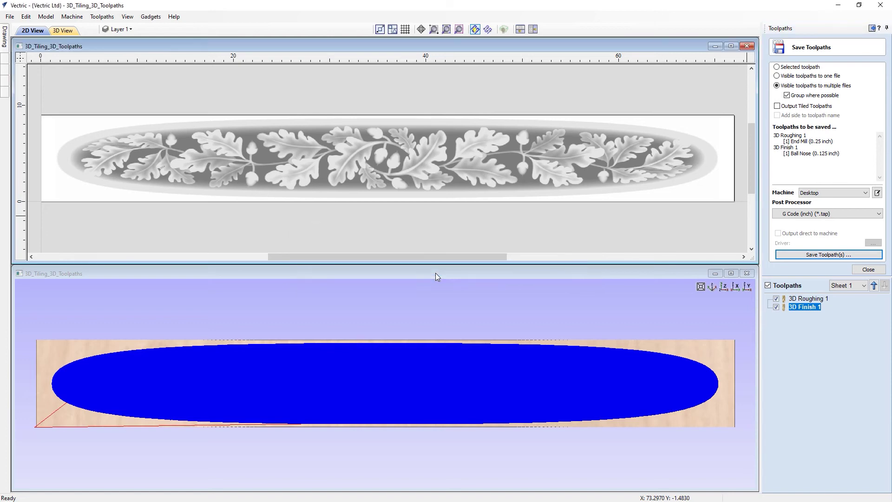
click(777, 106)
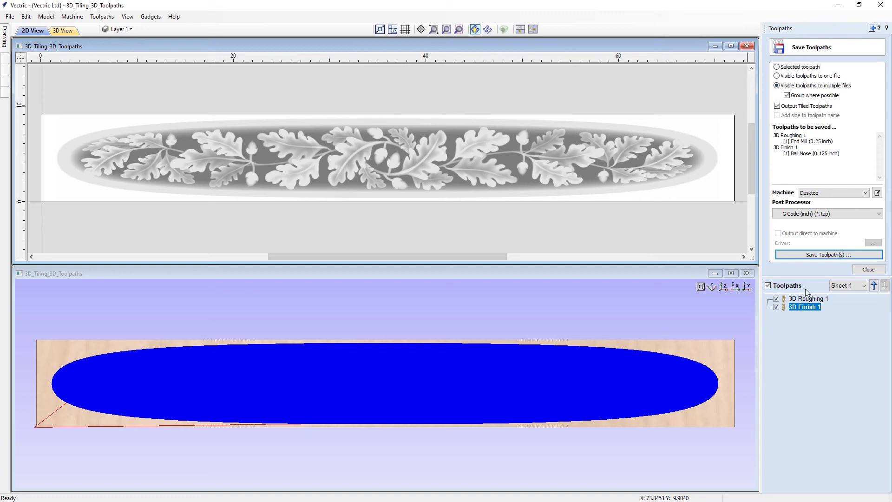
Save the visible toolpaths as tiled G Code (inch) files with the base name Toolpath-tiling in the Vectric Tutorials folder.
mouse_move(800, 301)
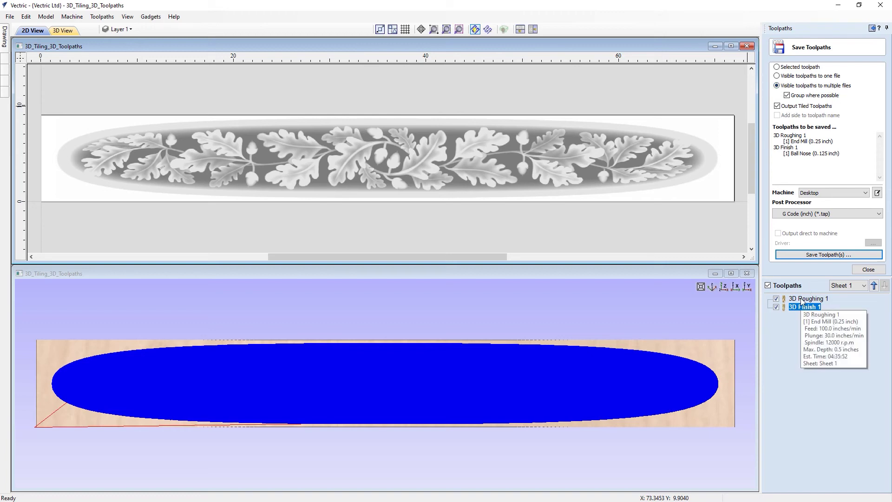
click(802, 255)
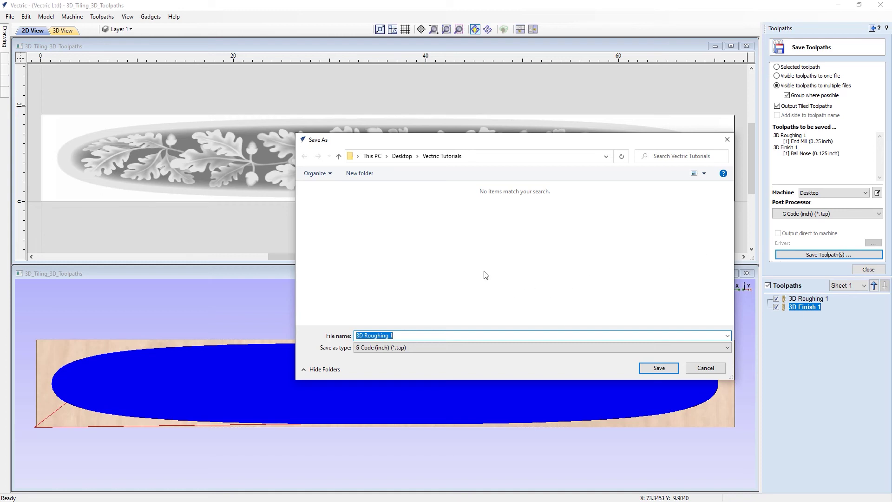
text(T)
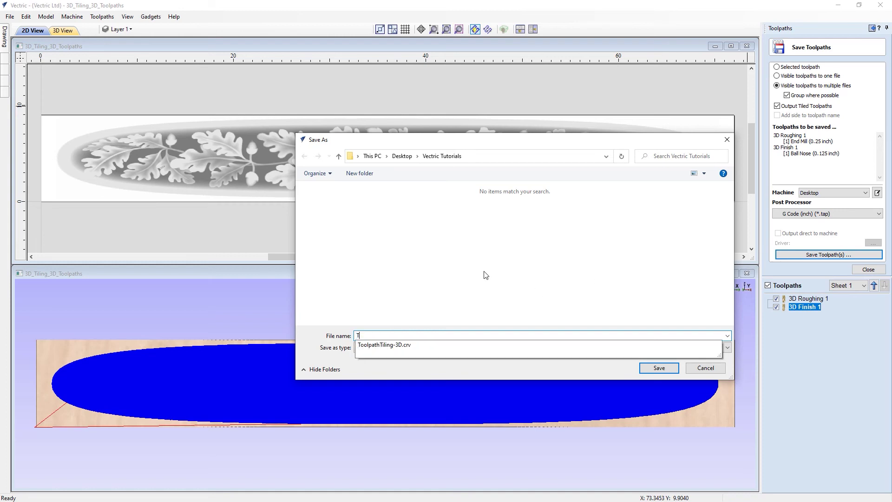
text(Toolpath-tiling)
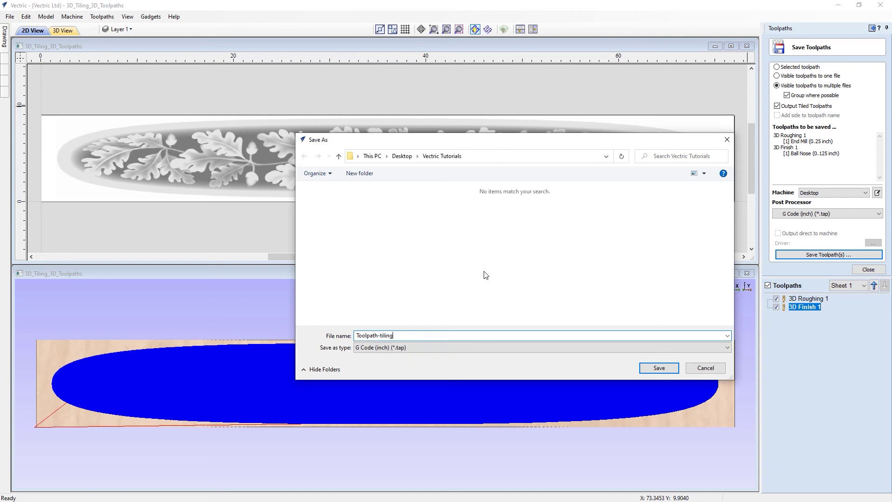
click(655, 369)
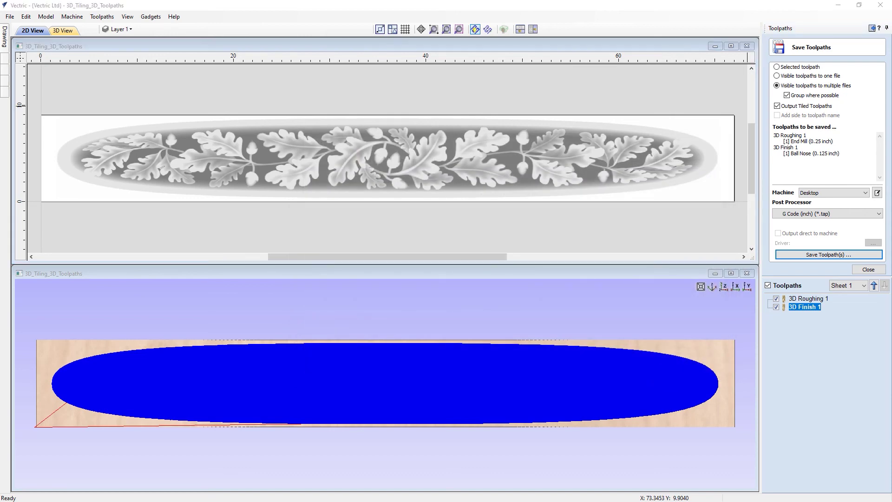
Switch to the Vectric Tutorials folder in File Explorer and check the roughing and finishing files for tiles T1, T2 and T3.
drag(528, 85, 463, 95)
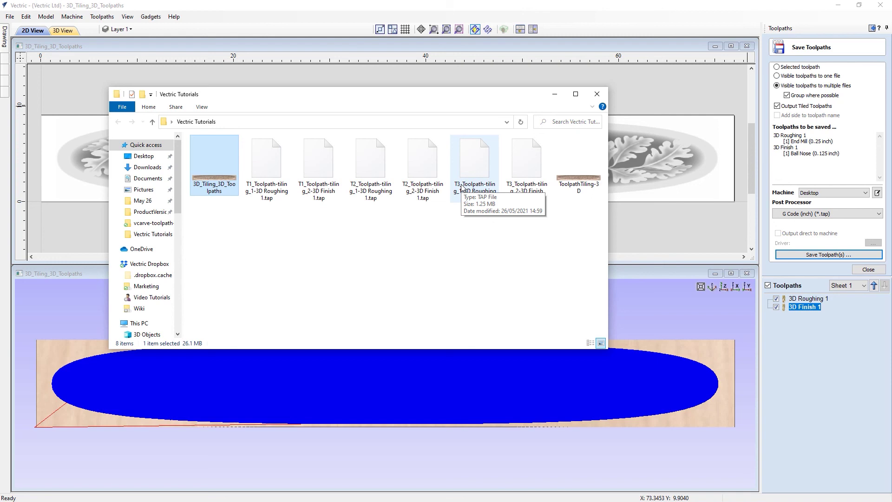
click(262, 197)
click(364, 192)
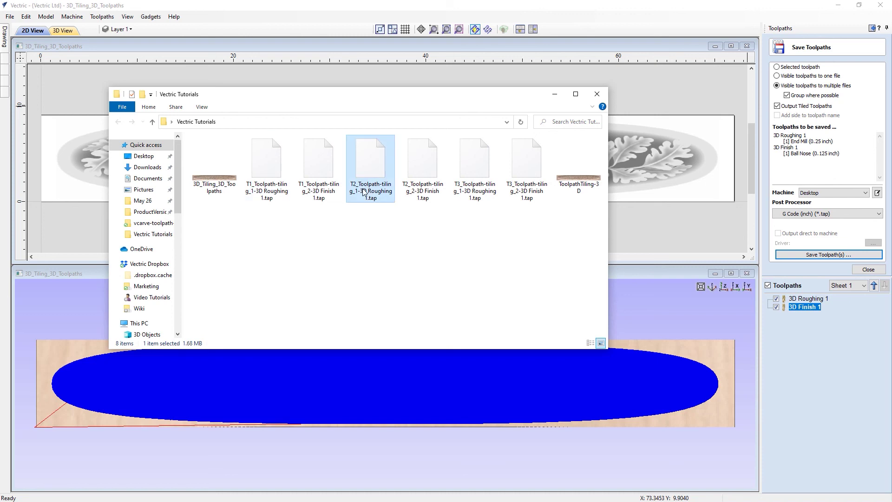
click(460, 190)
click(308, 183)
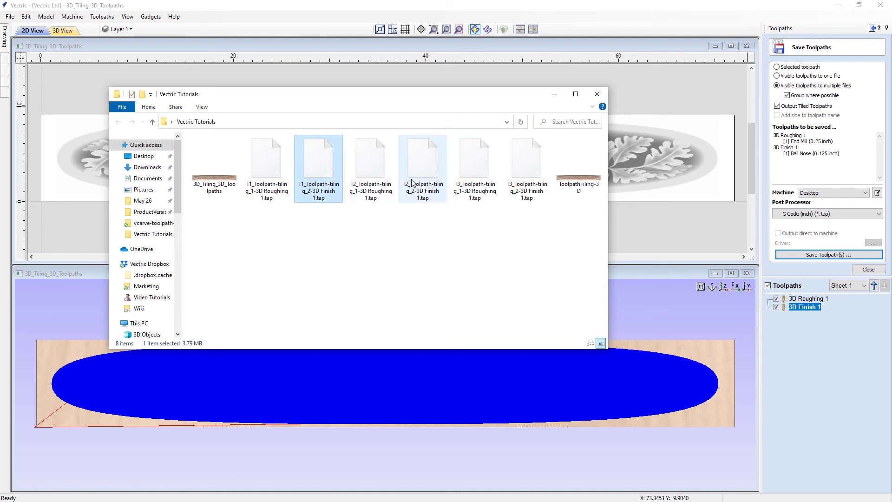
click(412, 182)
click(519, 182)
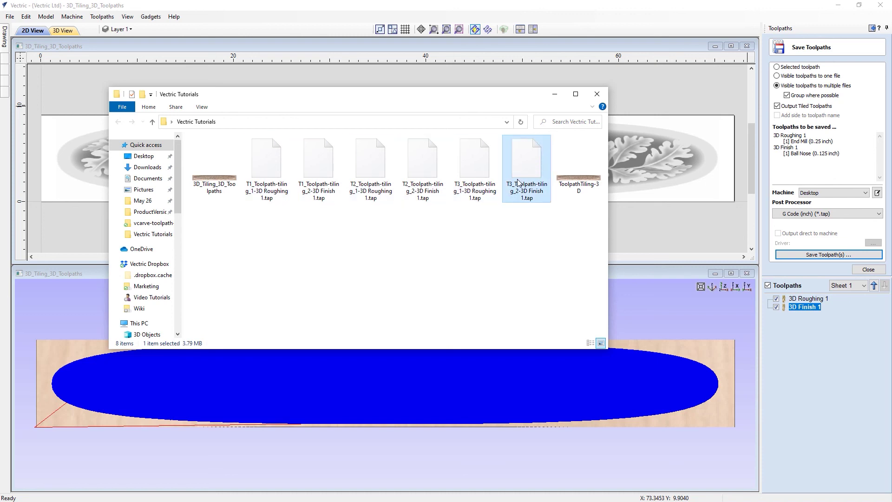